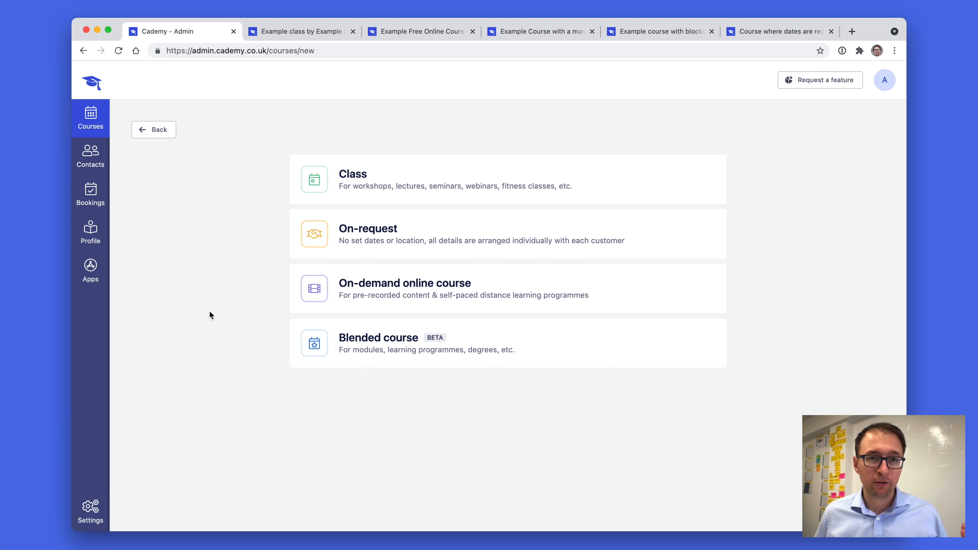
{"action": "left_click", "coordinate": [884, 80]}
{"action": "left_click", "coordinate": [684, 128]}
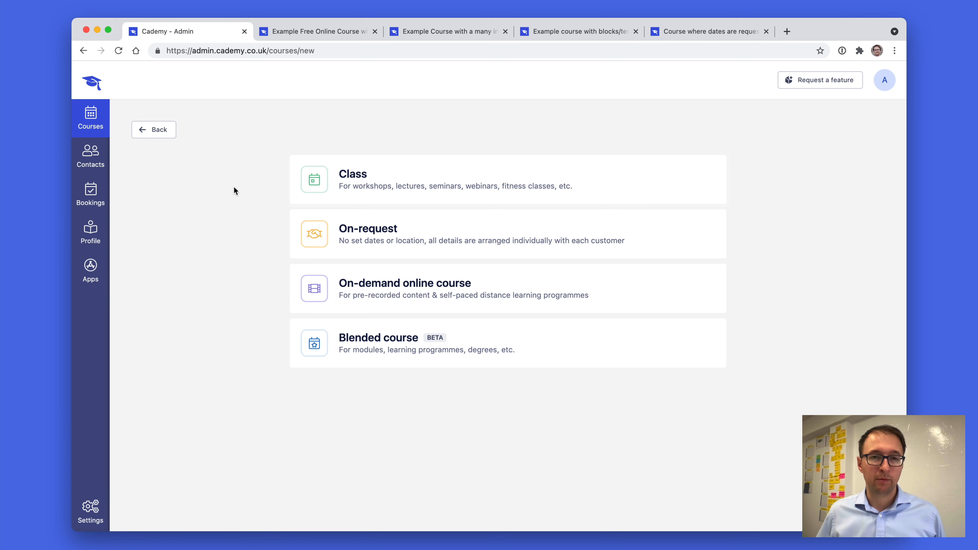
Review the free online course with a single date, checking its delivery method, duration and booking options.
{"action": "left_click", "coordinate": [285, 31]}
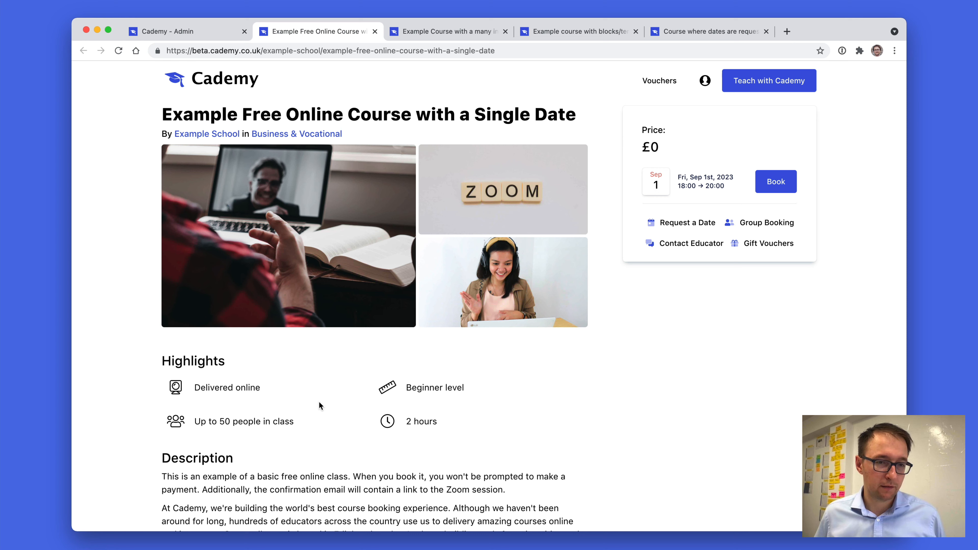
{"action": "left_click_drag", "start_coordinate": [197, 389], "coordinate": [264, 389]}
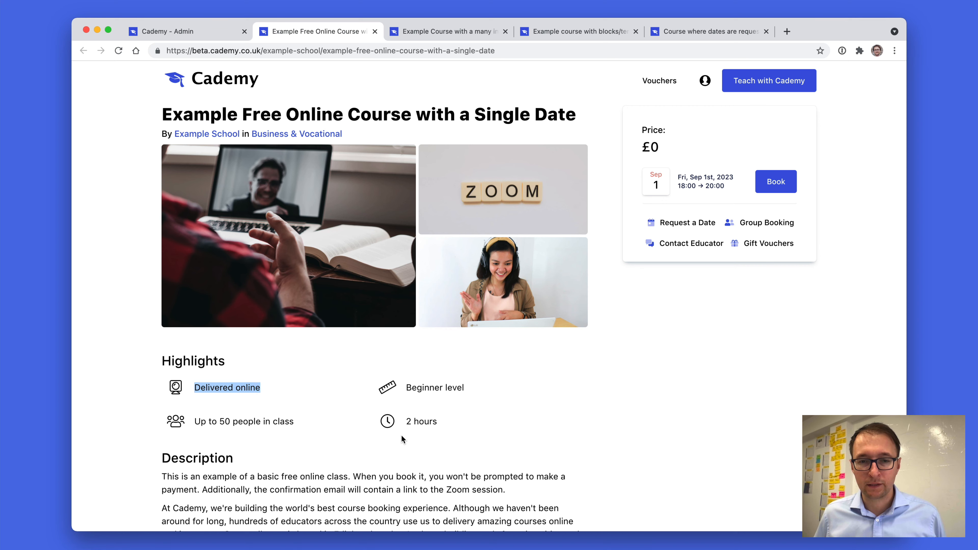
{"action": "left_click_drag", "start_coordinate": [406, 423], "coordinate": [410, 424]}
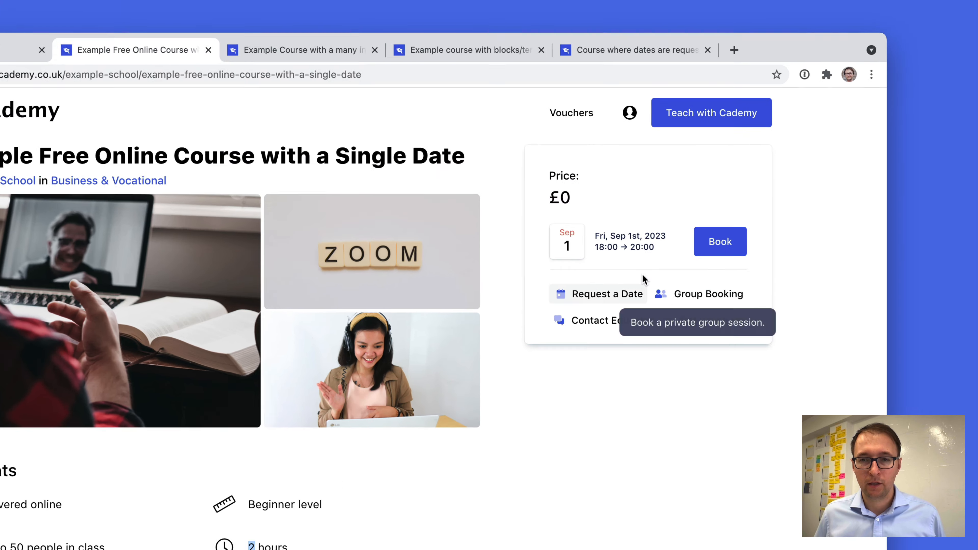
{"action": "mouse_move", "coordinate": [682, 187]}
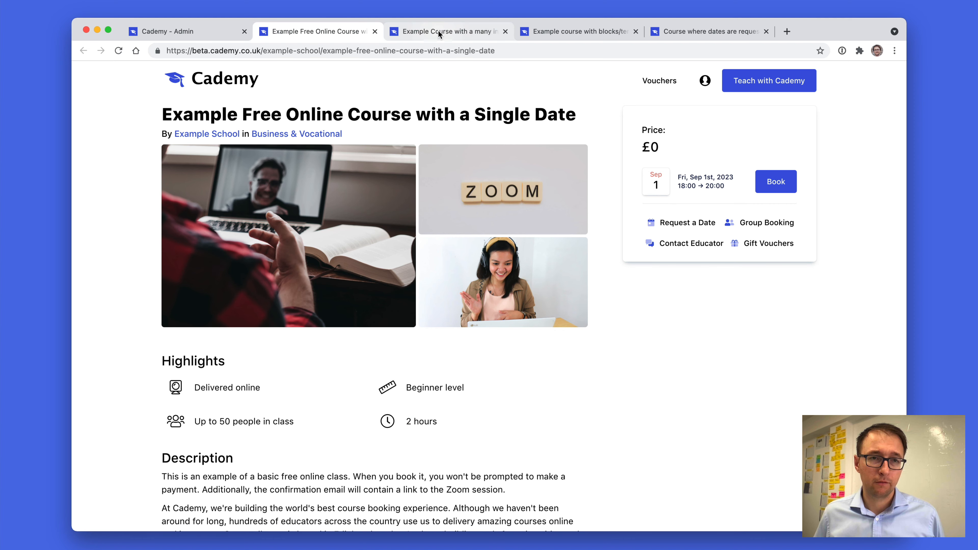
Examine the course with individually bookable dates, trying 13 September, viewing October 2022, selecting 1 September and reading the rest of the page.
{"action": "left_click", "coordinate": [129, 71]}
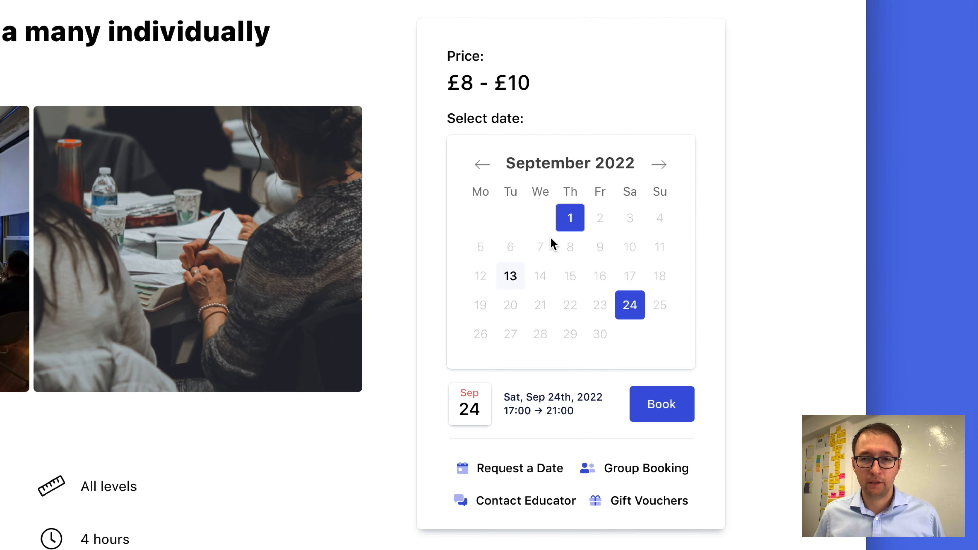
{"action": "left_click", "coordinate": [515, 276]}
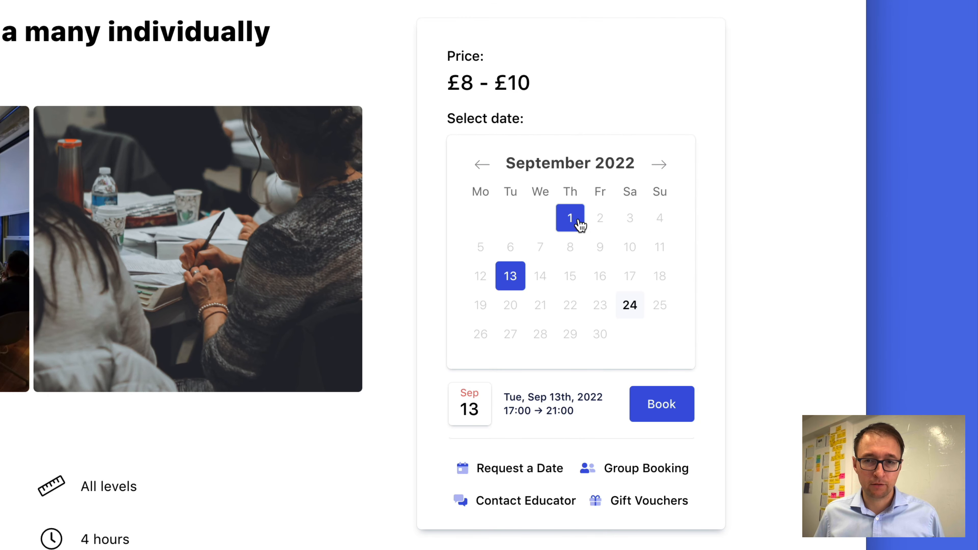
{"action": "left_click", "coordinate": [659, 164]}
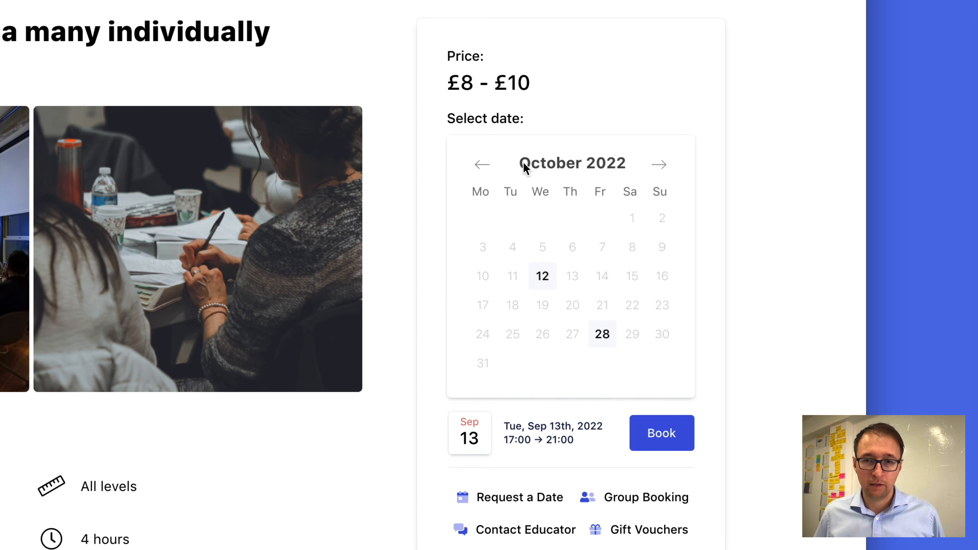
{"action": "left_click", "coordinate": [482, 164]}
{"action": "left_click", "coordinate": [578, 218]}
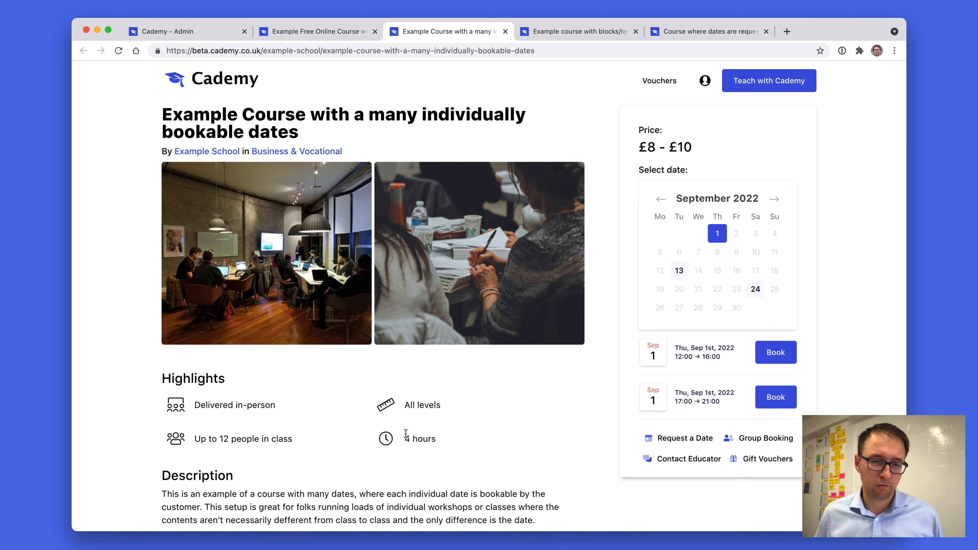
{"action": "scroll", "coordinate": [405, 433], "scroll_direction": "down", "scroll_amount": 20}
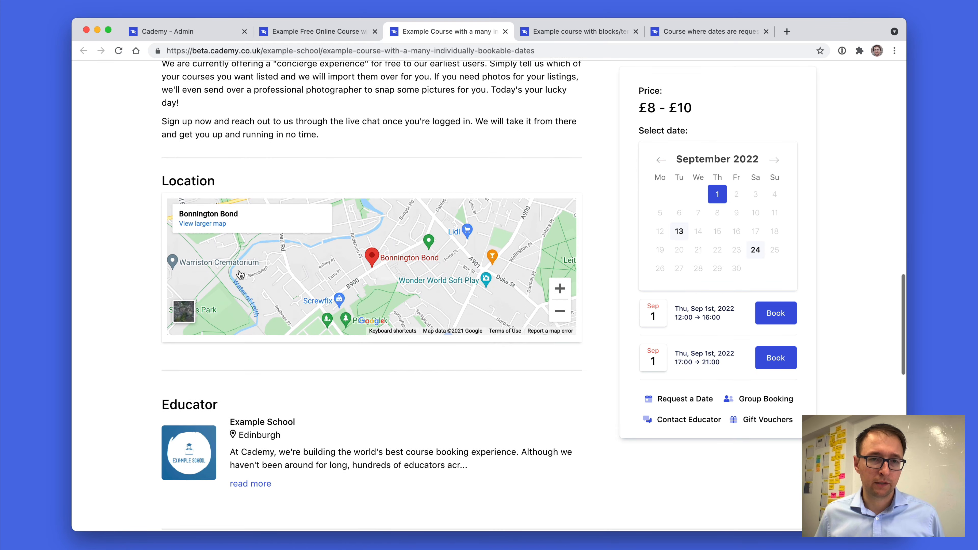
{"action": "scroll", "coordinate": [404, 149], "scroll_direction": "up", "scroll_amount": 20}
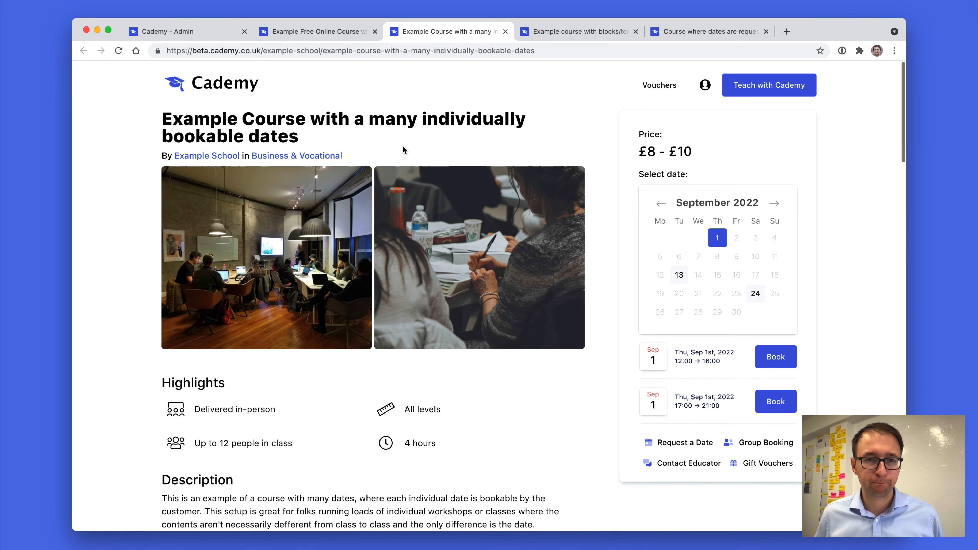
Examine the course with blocks of dates booked together, checking its duration in weeks and its list of dates.
{"action": "left_click", "coordinate": [555, 31]}
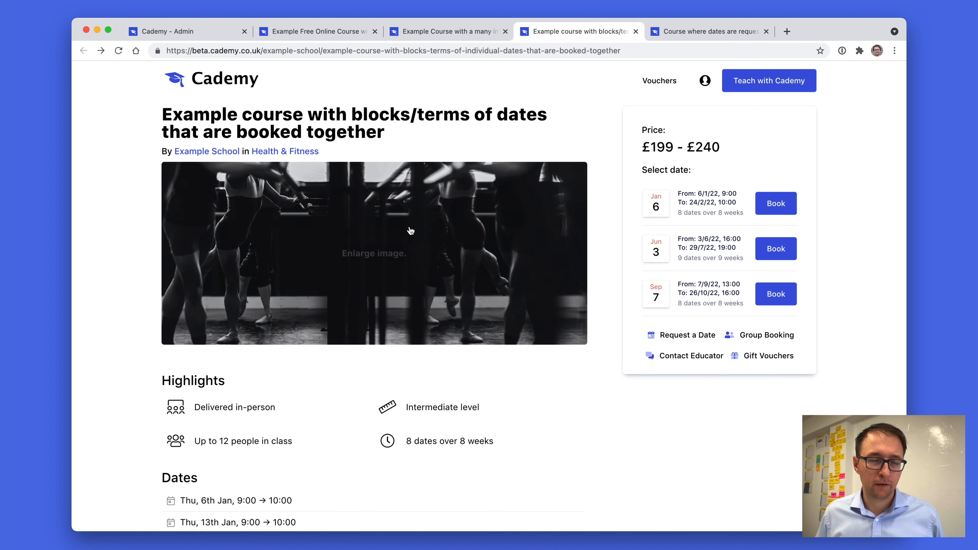
{"action": "scroll", "coordinate": [408, 257], "scroll_direction": "down", "scroll_amount": 6}
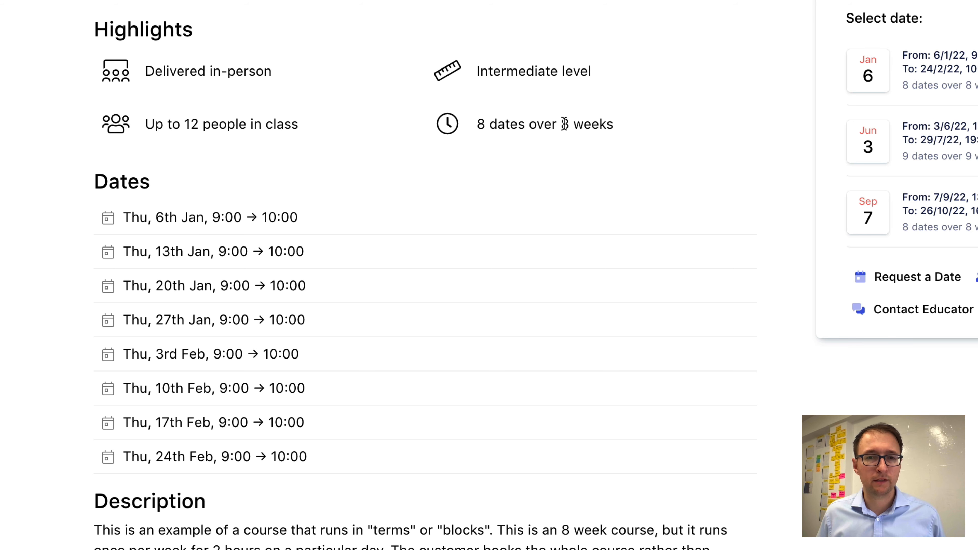
{"action": "left_click_drag", "start_coordinate": [562, 124], "coordinate": [614, 125]}
{"action": "scroll", "coordinate": [614, 126], "scroll_direction": "up", "scroll_amount": 1}
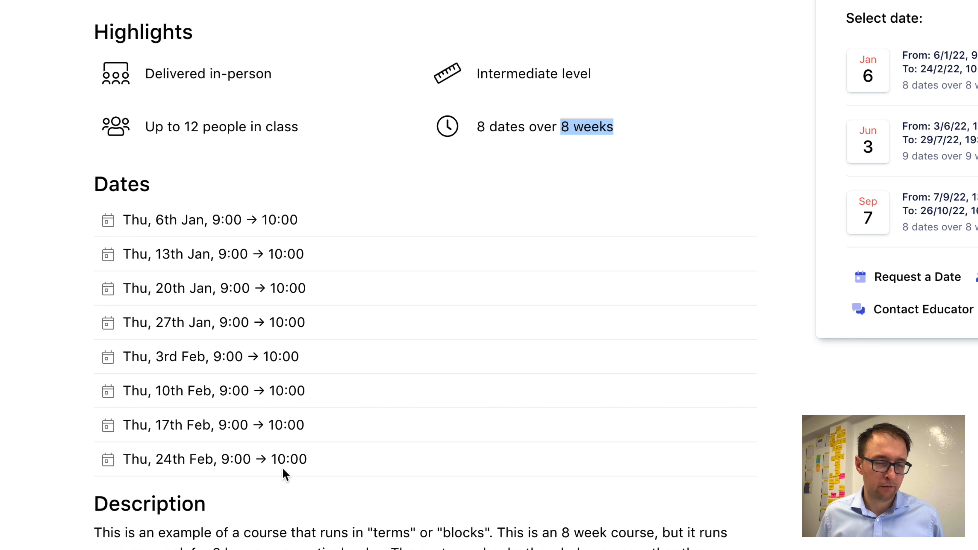
{"action": "left_click", "coordinate": [349, 470]}
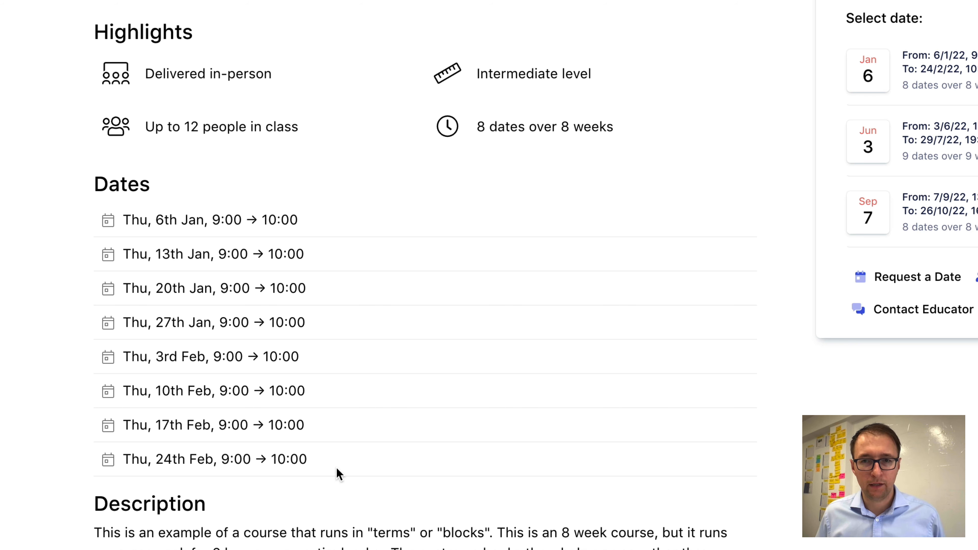
{"action": "scroll", "coordinate": [809, 212], "scroll_direction": "up", "scroll_amount": 6}
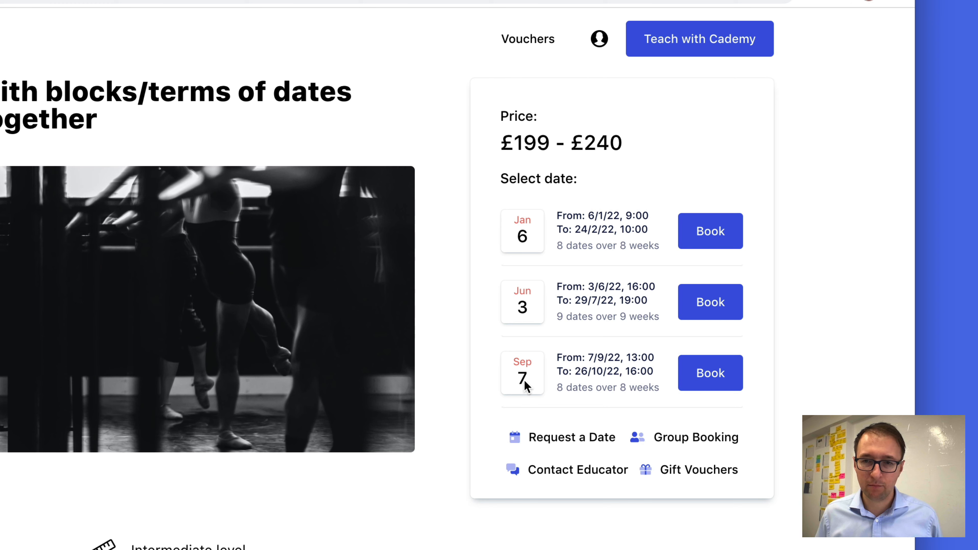
Preview the checkout for the block starting 7 September, then return to the course page.
{"action": "mouse_move", "coordinate": [584, 389]}
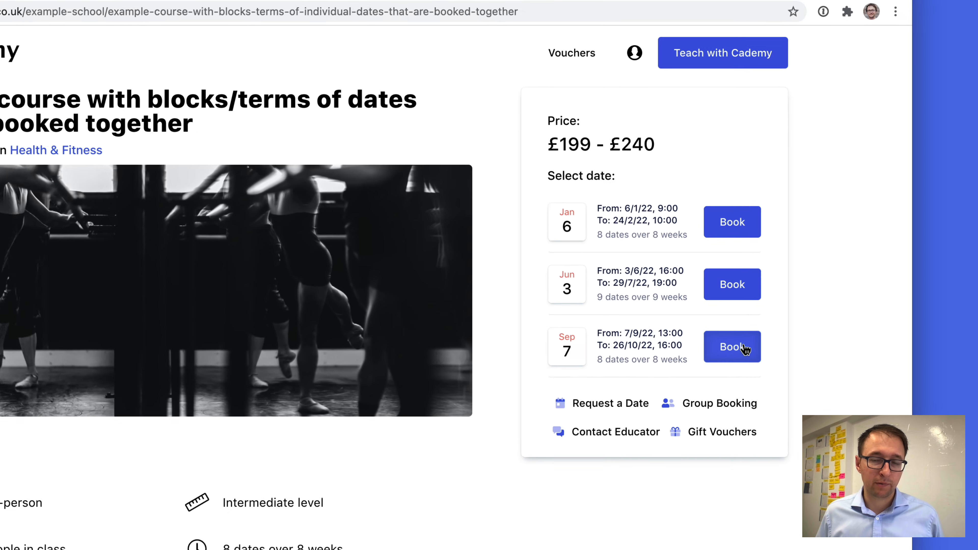
{"action": "left_click", "coordinate": [744, 348]}
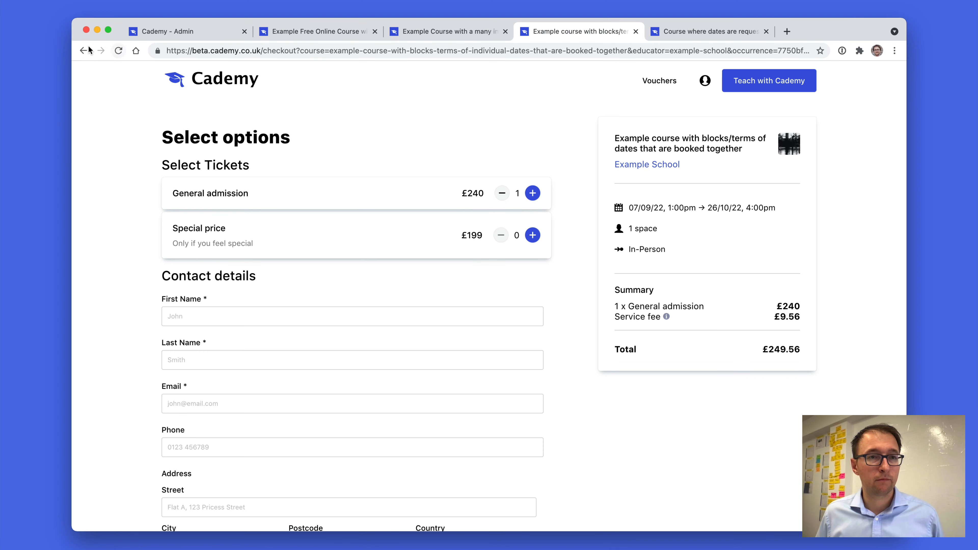
{"action": "left_click", "coordinate": [88, 50]}
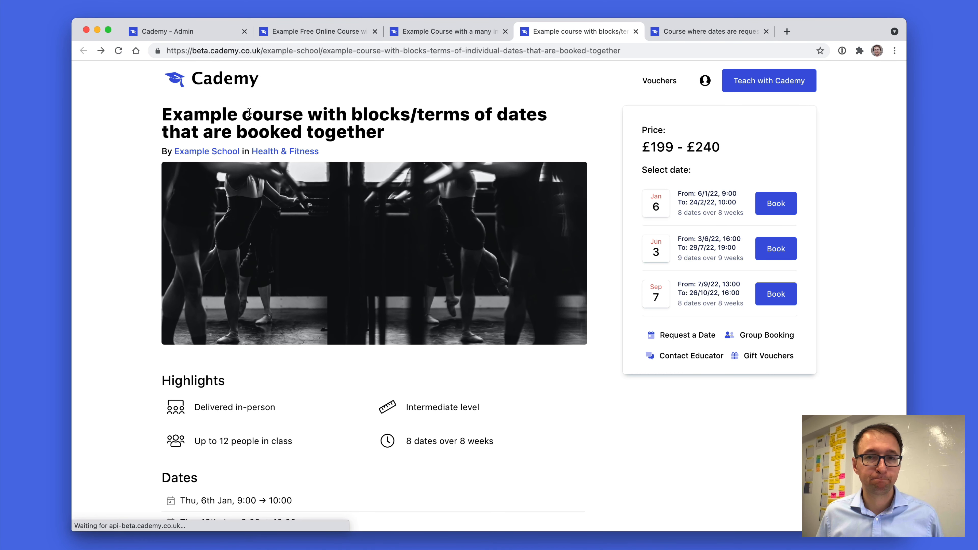
Open the date request form of the course where dates are requested, review its fields and payment note, and return to the course page.
{"action": "left_click", "coordinate": [684, 35]}
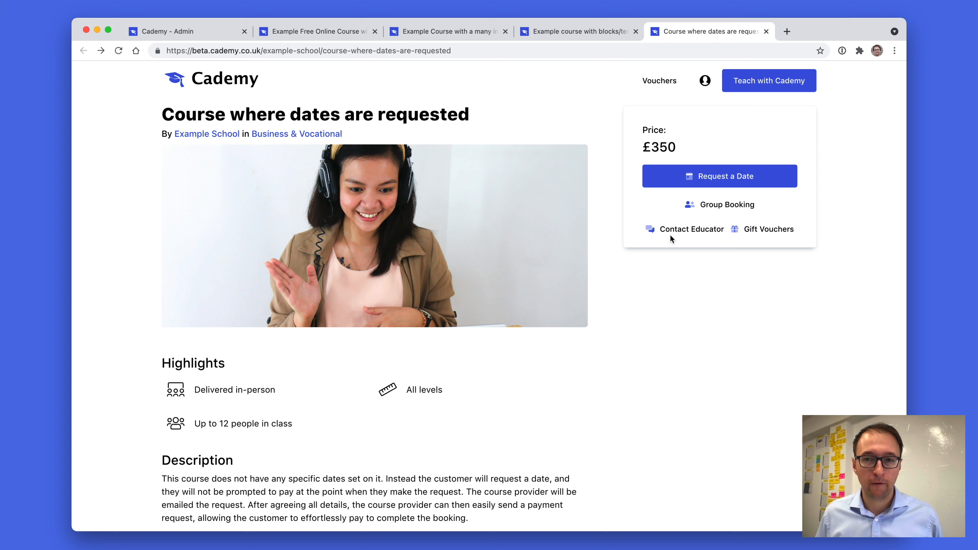
{"action": "left_click", "coordinate": [672, 179]}
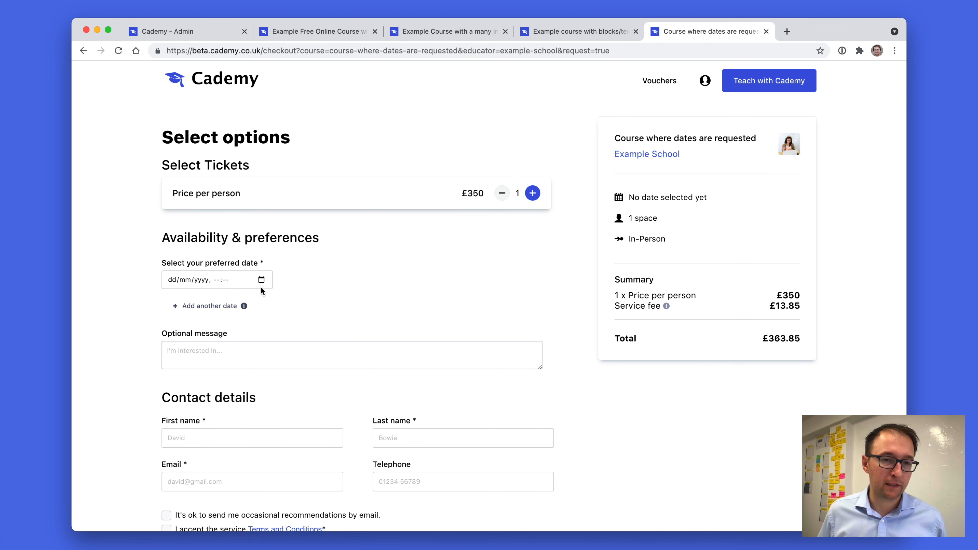
{"action": "scroll", "coordinate": [278, 307], "scroll_direction": "down", "scroll_amount": 3}
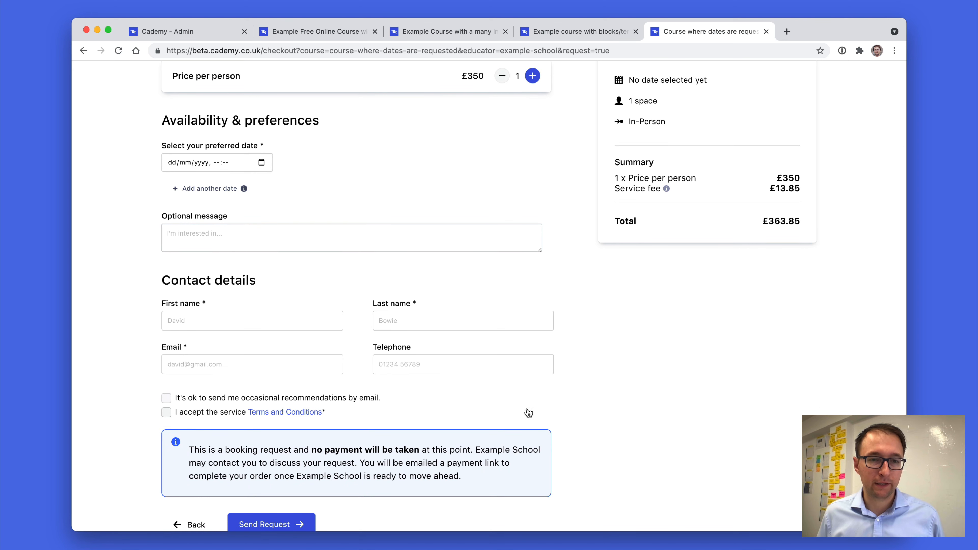
{"action": "scroll", "coordinate": [666, 299], "scroll_direction": "up", "scroll_amount": 3}
{"action": "scroll", "coordinate": [707, 348], "scroll_direction": "down", "scroll_amount": 5}
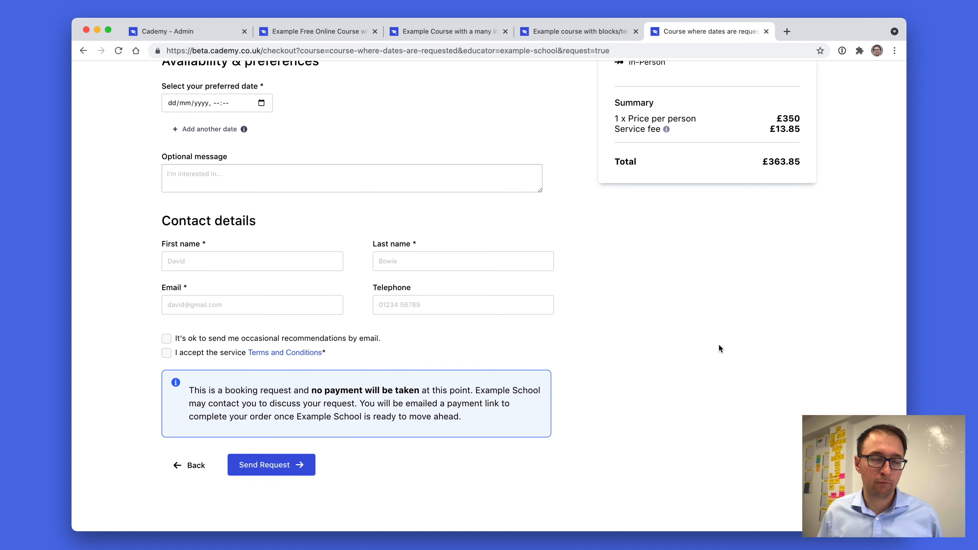
{"action": "scroll", "coordinate": [716, 346], "scroll_direction": "up", "scroll_amount": 5}
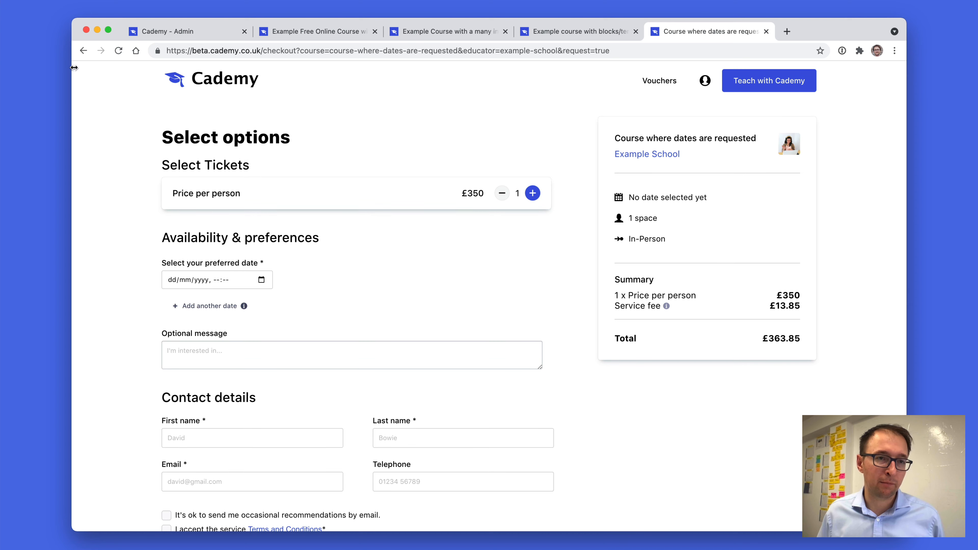
{"action": "left_click", "coordinate": [83, 51]}
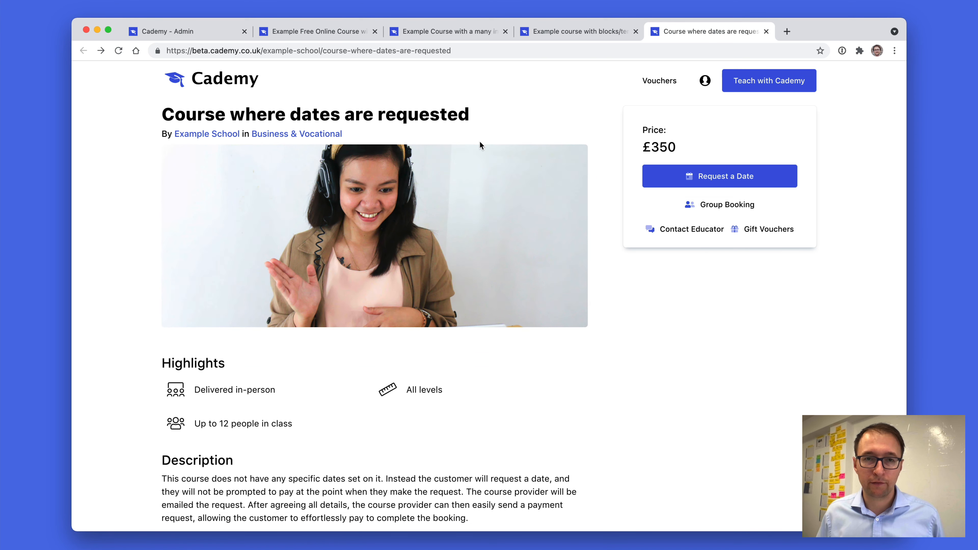
Compare the example courses again: single date, individually bookable dates, blocks of dates and requested dates.
{"action": "left_click", "coordinate": [327, 38]}
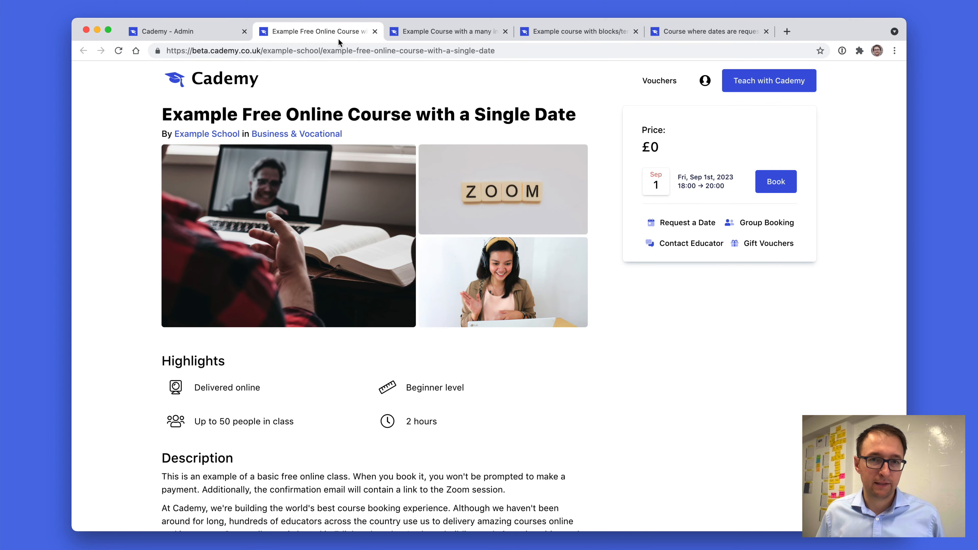
{"action": "left_click", "coordinate": [404, 35]}
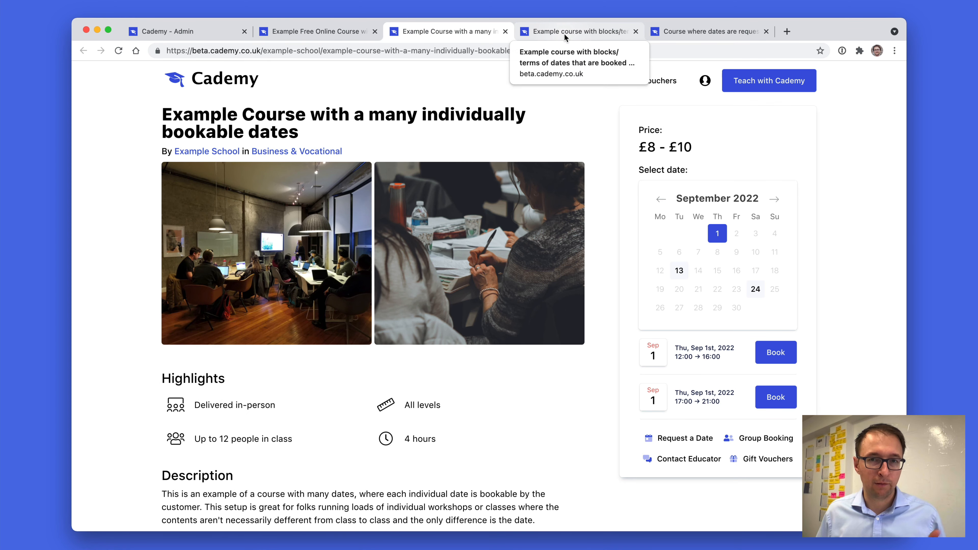
{"action": "left_click", "coordinate": [556, 37]}
{"action": "scroll", "coordinate": [655, 343], "scroll_direction": "down", "scroll_amount": 5}
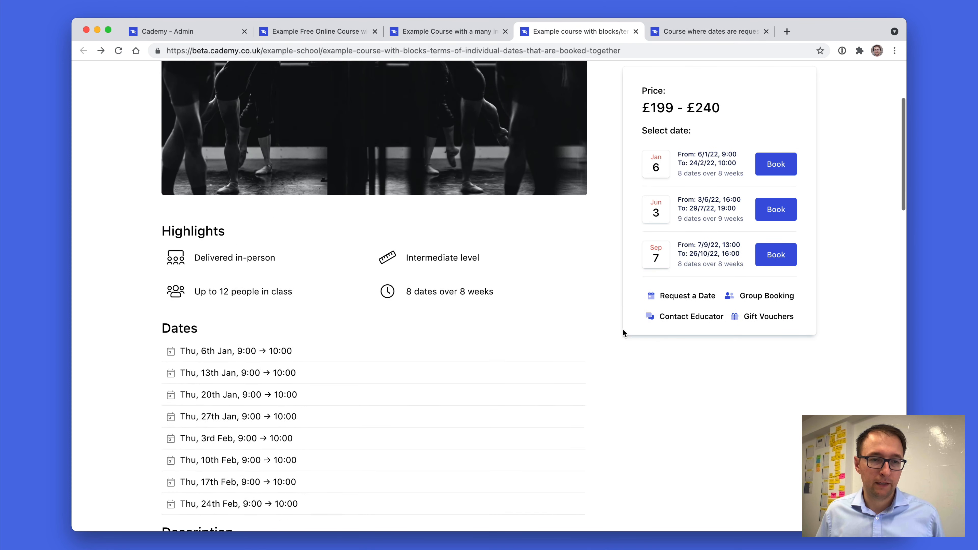
{"action": "scroll", "coordinate": [417, 466], "scroll_direction": "up", "scroll_amount": 5}
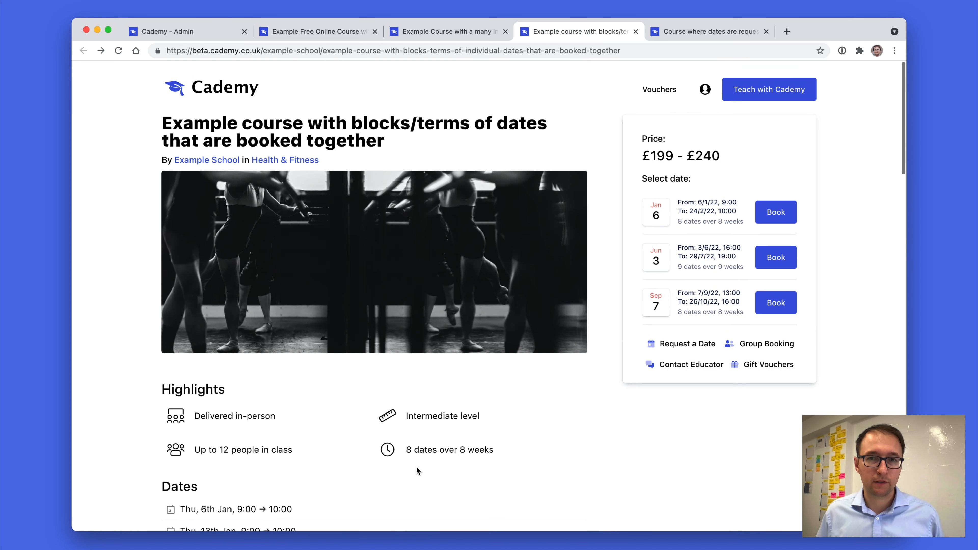
{"action": "left_click", "coordinate": [686, 33]}
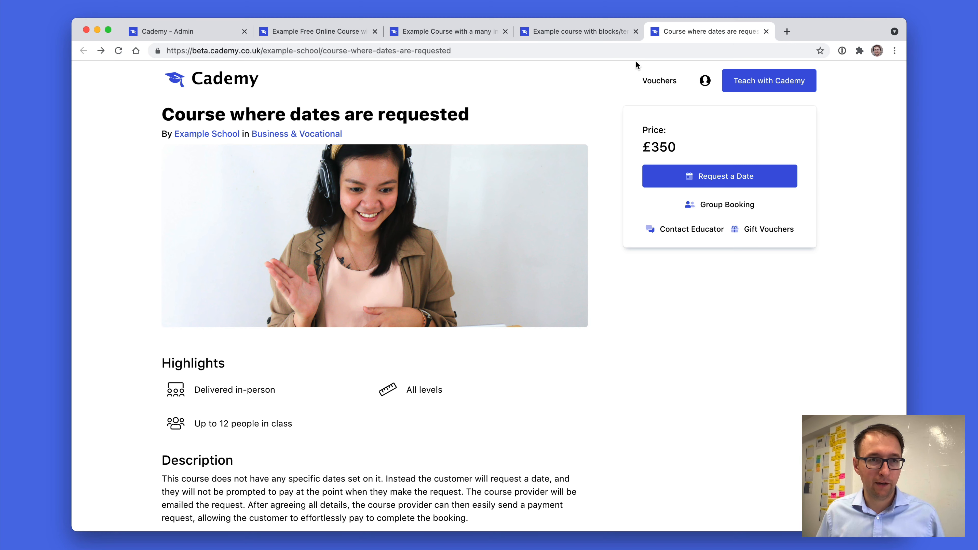
Return to the course admin and start a new Class course titled "Example class" with in-person delivery.
{"action": "left_click", "coordinate": [191, 35]}
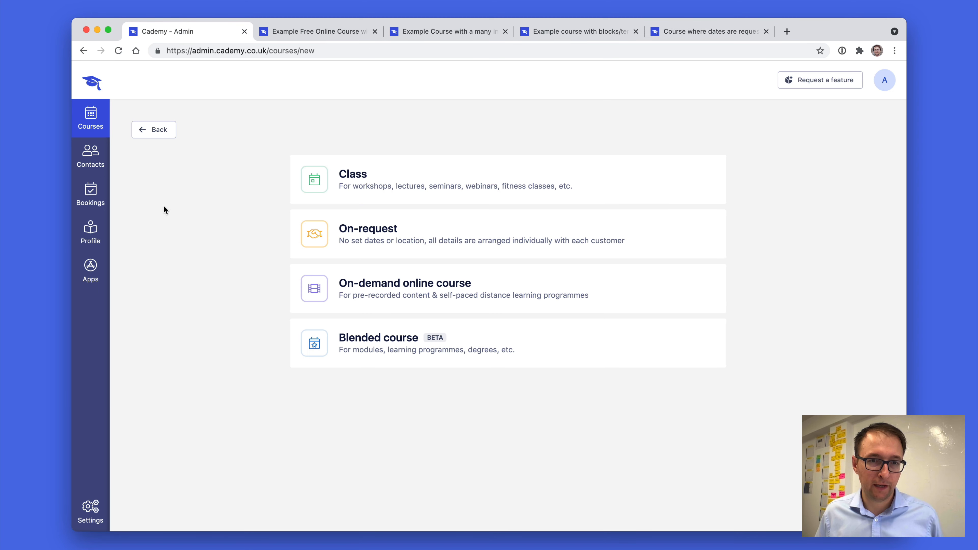
{"action": "left_click", "coordinate": [366, 188]}
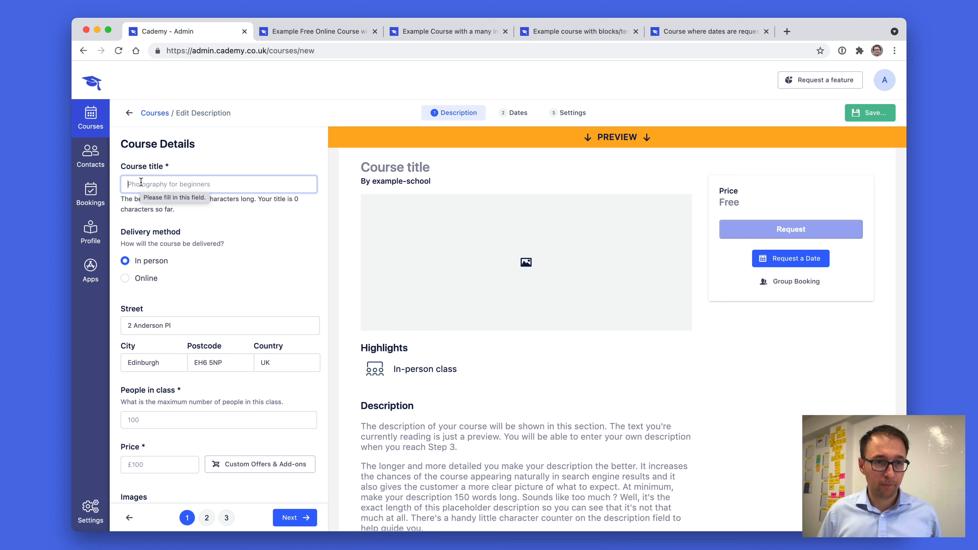
{"action": "type", "text": "Example "}
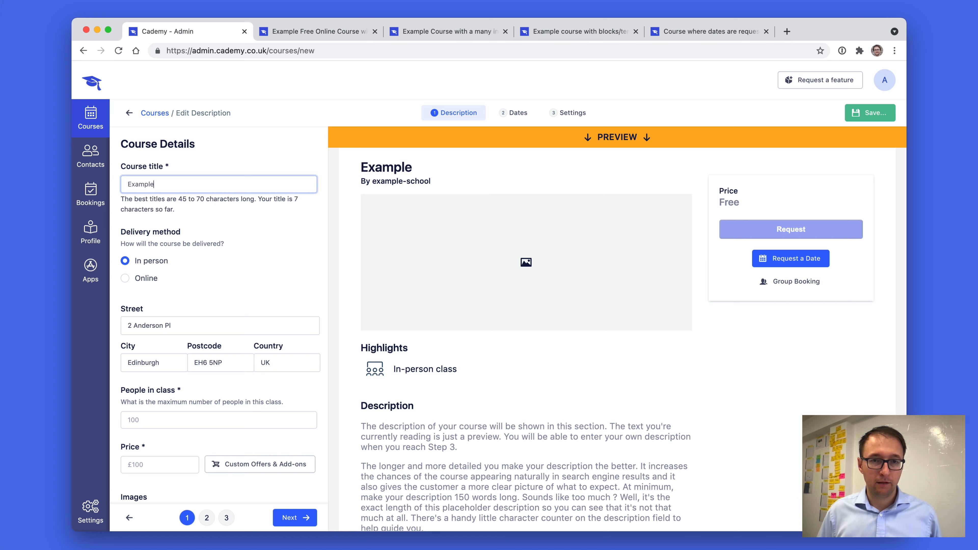
{"action": "type", "text": "class"}
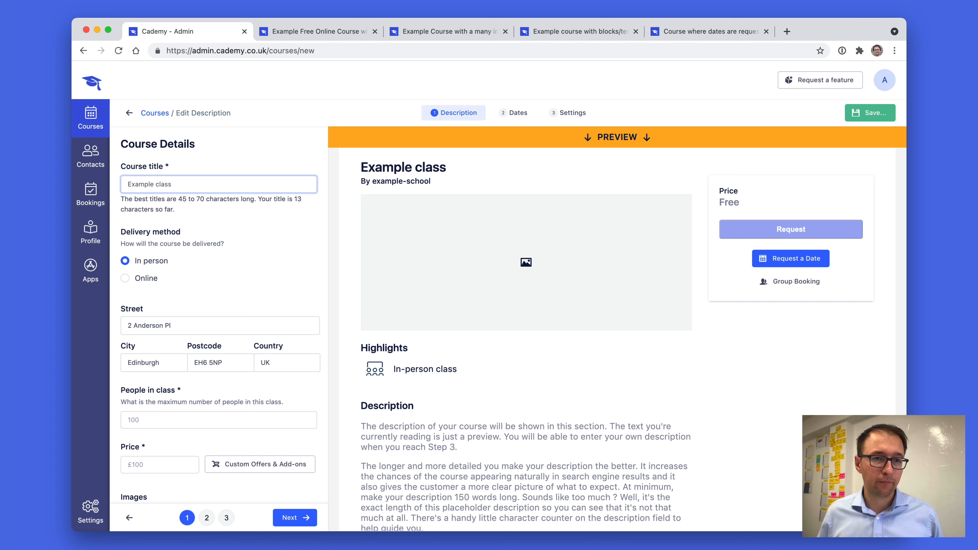
{"action": "left_click", "coordinate": [210, 258]}
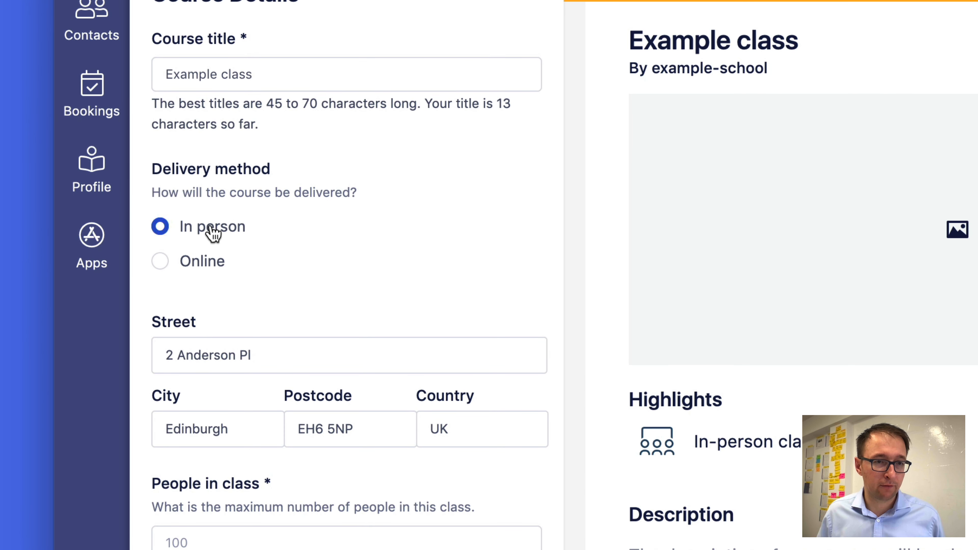
Check the Online delivery option and its optional call join link, then return the delivery method to In person.
{"action": "left_click", "coordinate": [213, 272]}
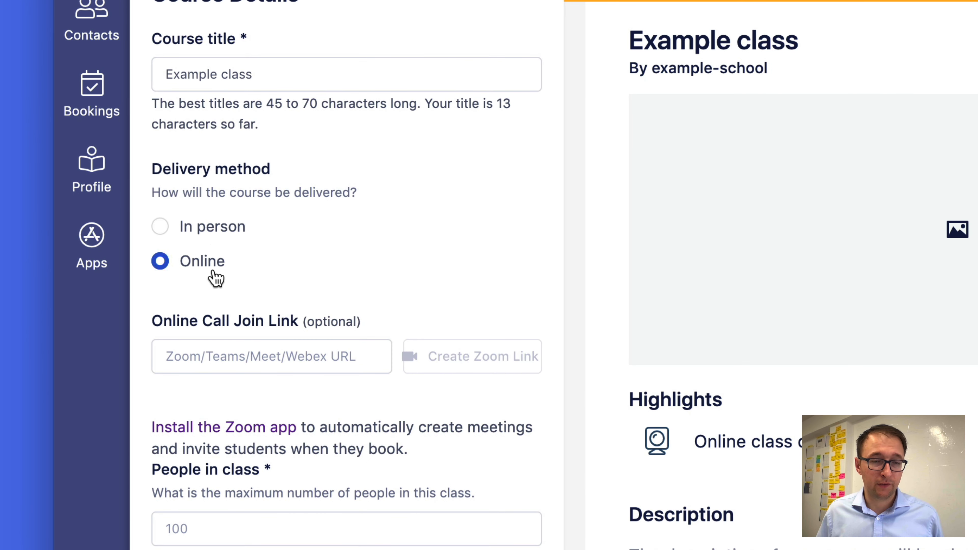
{"action": "left_click", "coordinate": [240, 362]}
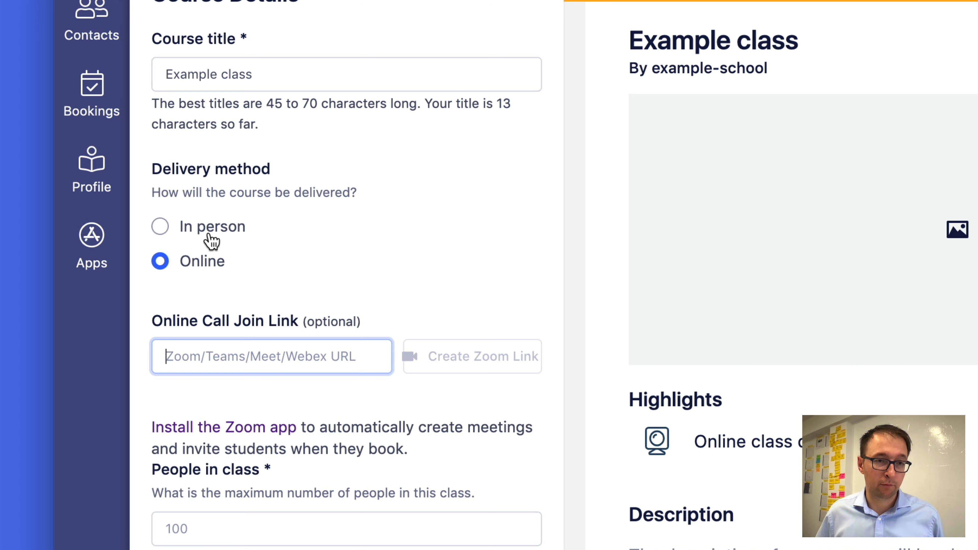
{"action": "left_click", "coordinate": [208, 232]}
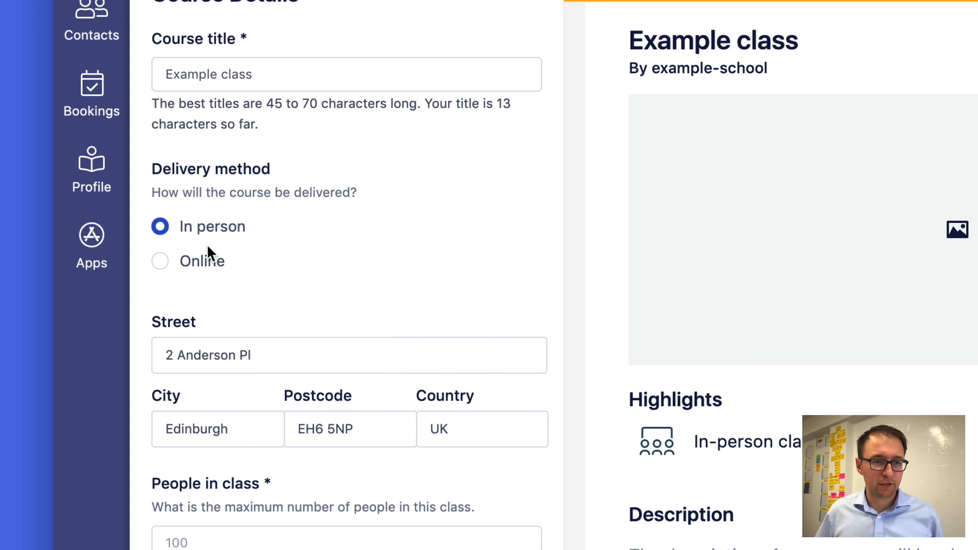
Set the maximum number of people in the class to 12 and the price to £100.
{"action": "scroll", "coordinate": [237, 332], "scroll_direction": "down", "scroll_amount": 5}
{"action": "scroll", "coordinate": [237, 330], "scroll_direction": "down", "scroll_amount": 3}
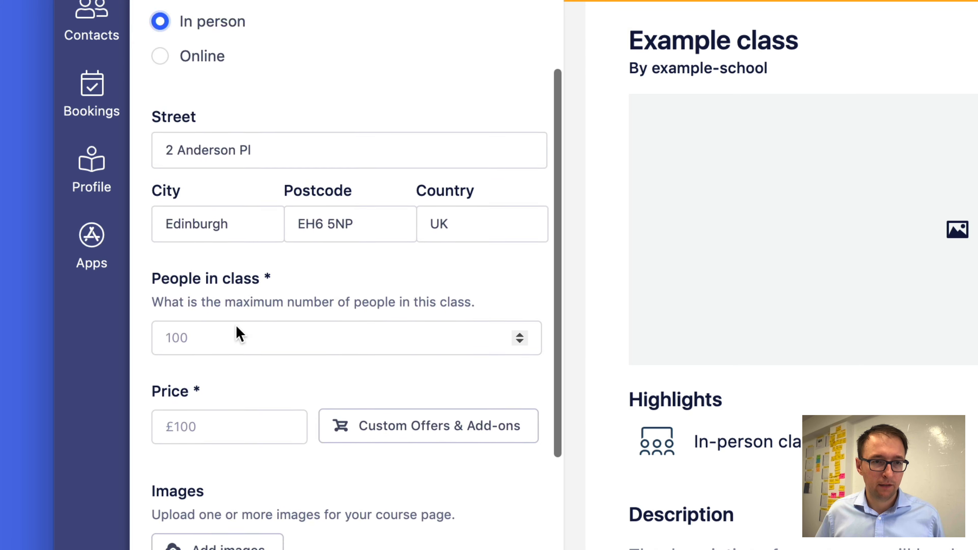
{"action": "scroll", "coordinate": [712, 402], "scroll_direction": "down", "scroll_amount": 10}
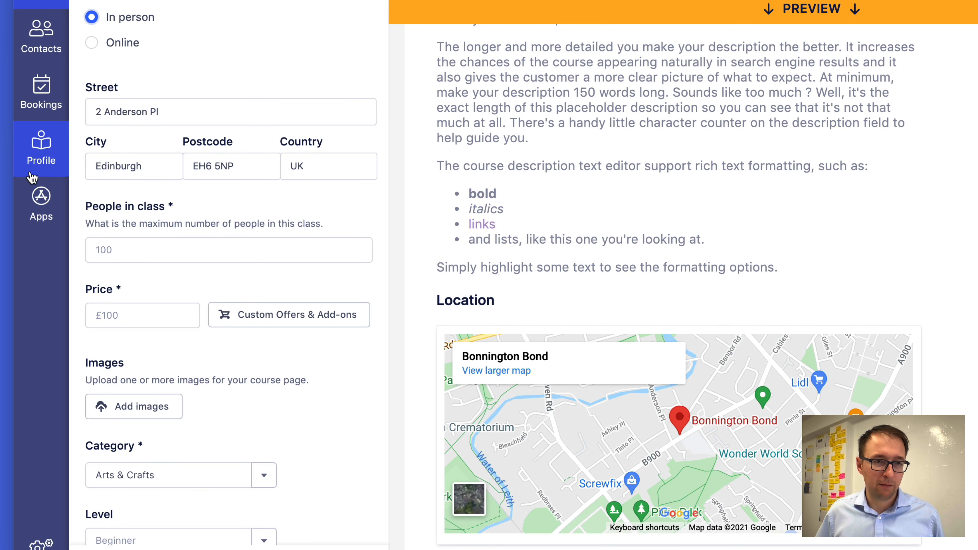
{"action": "left_click", "coordinate": [119, 250]}
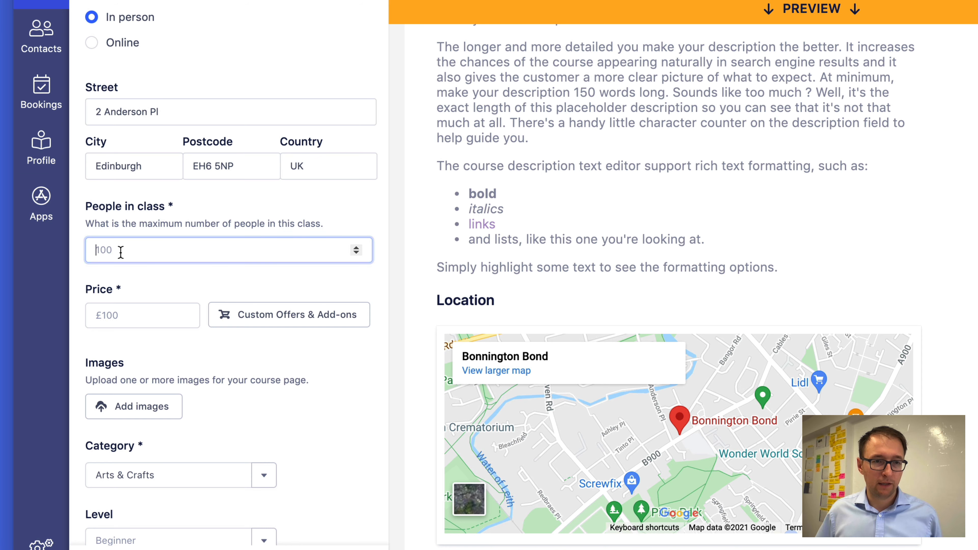
{"action": "type", "text": "12"}
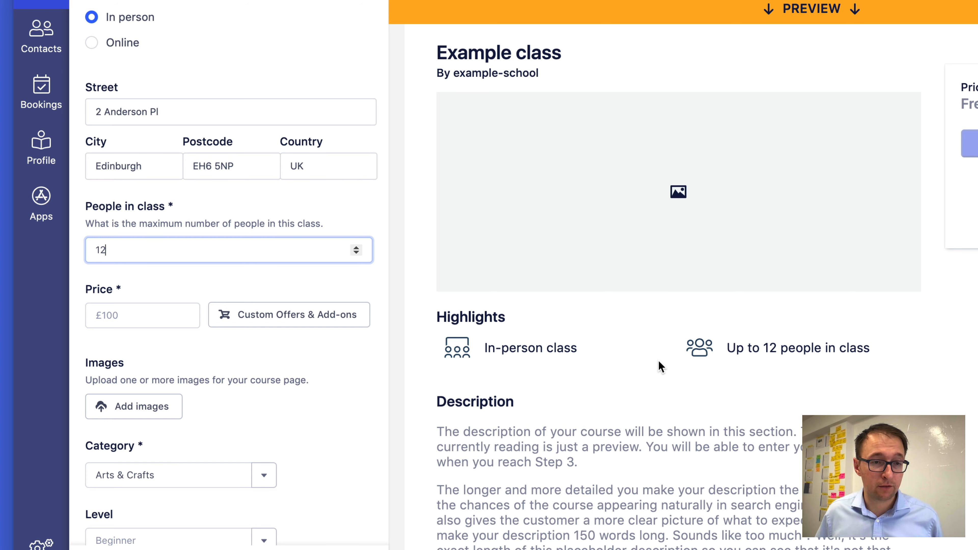
{"action": "left_click", "coordinate": [153, 283]}
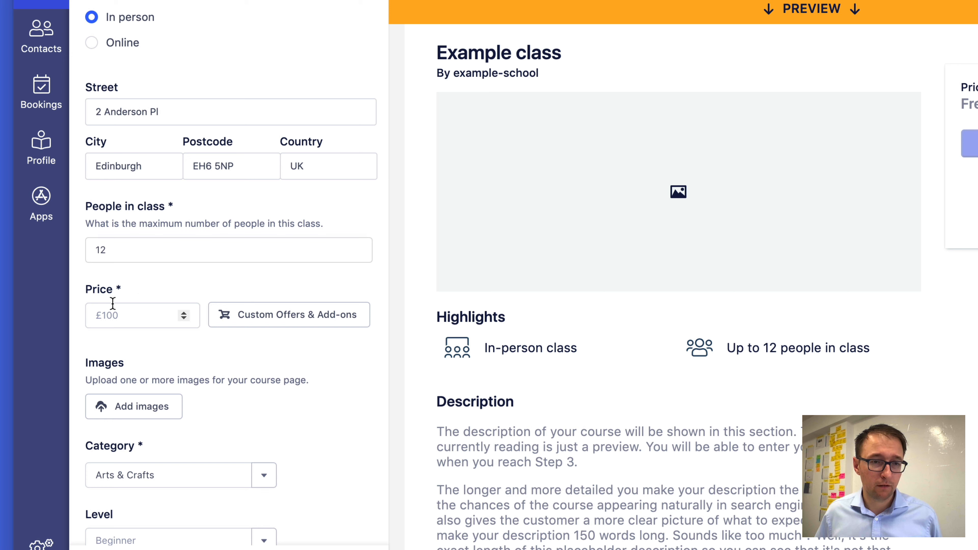
{"action": "left_click", "coordinate": [128, 311]}
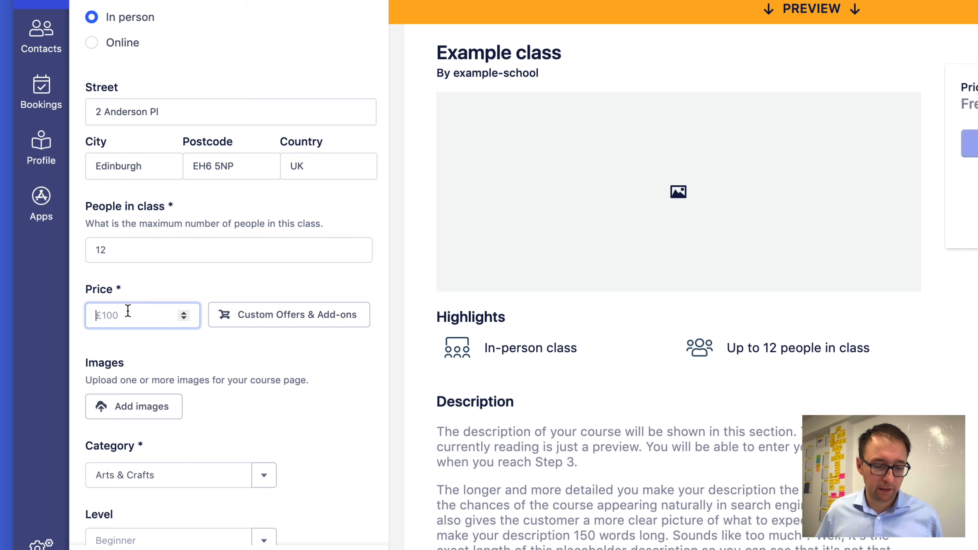
{"action": "type", "text": "100"}
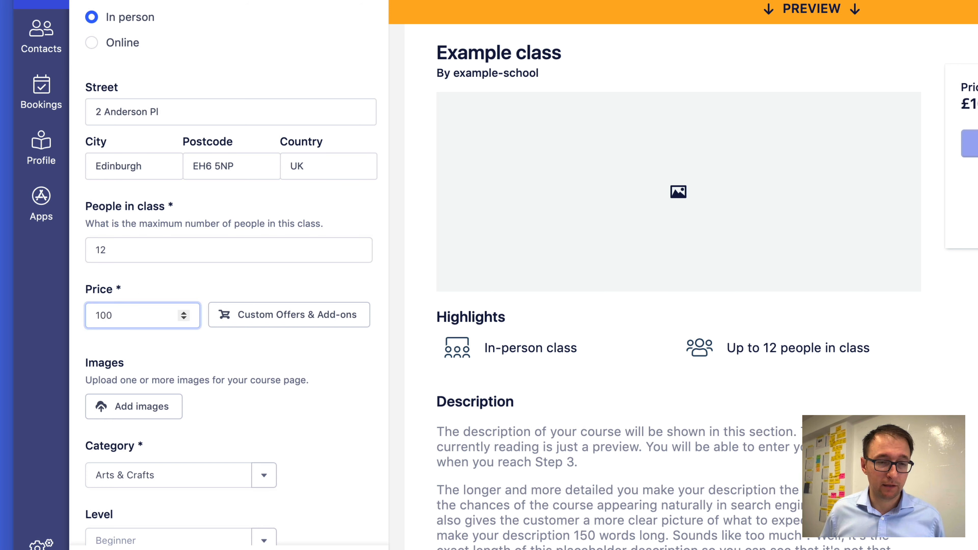
Add the library bookshelf image from the existing media to the course and set the level to Beginner.
{"action": "scroll", "coordinate": [261, 285], "scroll_direction": "down", "scroll_amount": 5}
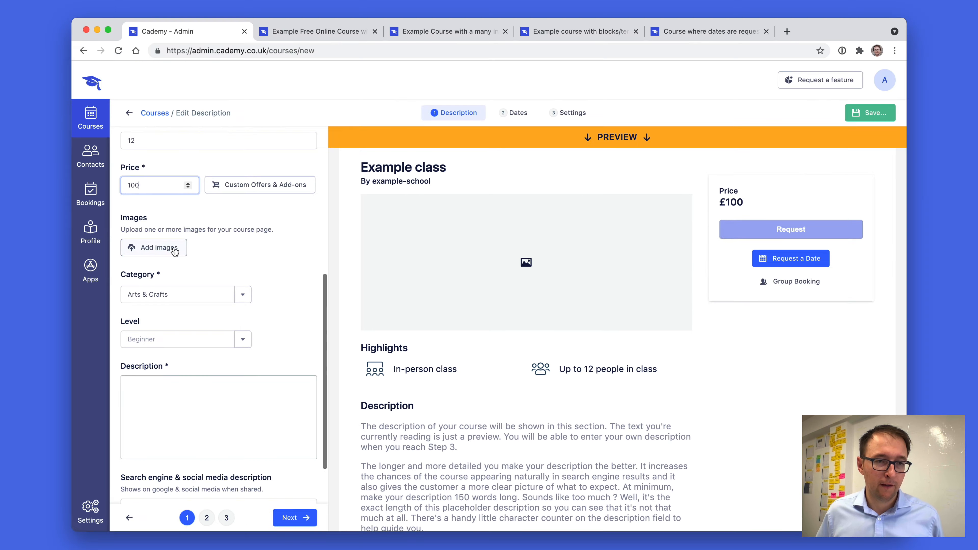
{"action": "left_click", "coordinate": [139, 216]}
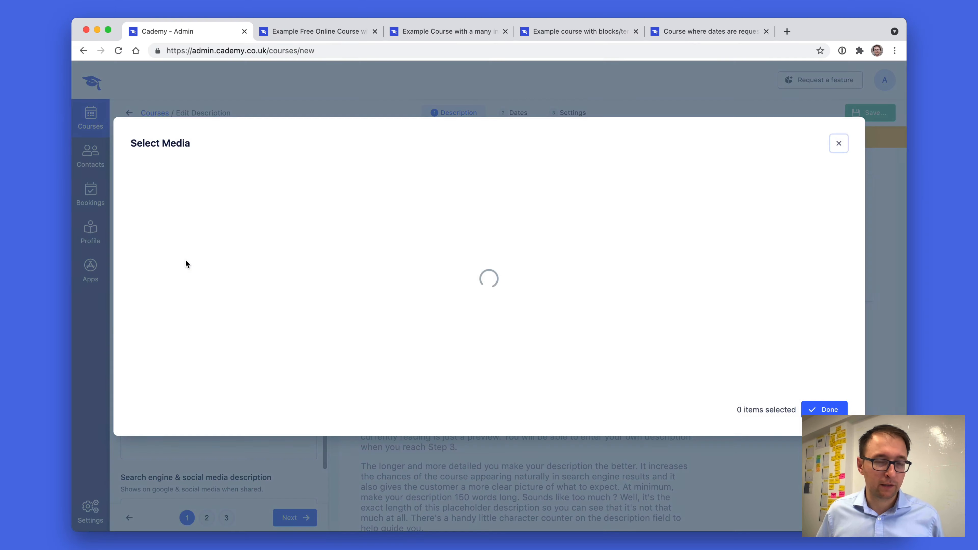
{"action": "left_click", "coordinate": [566, 335]}
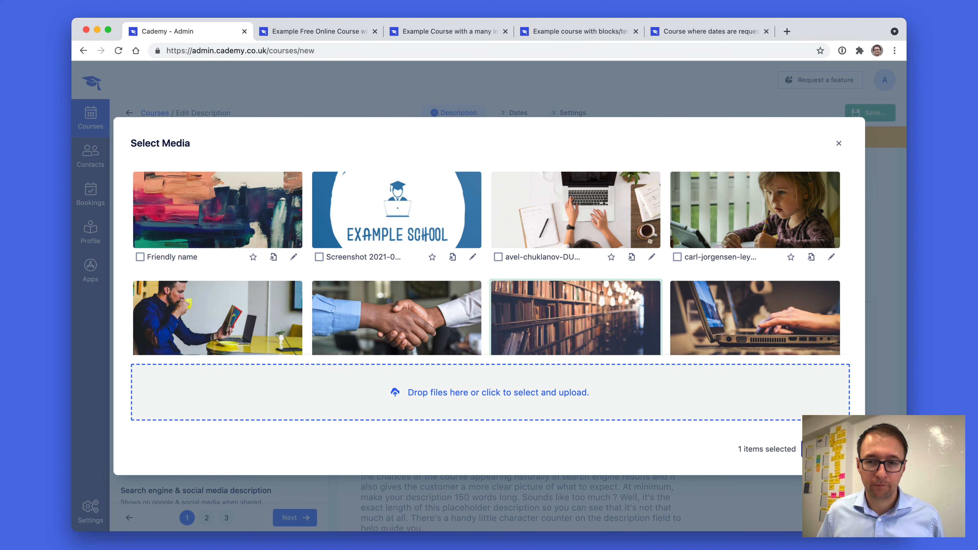
{"action": "left_click", "coordinate": [825, 449]}
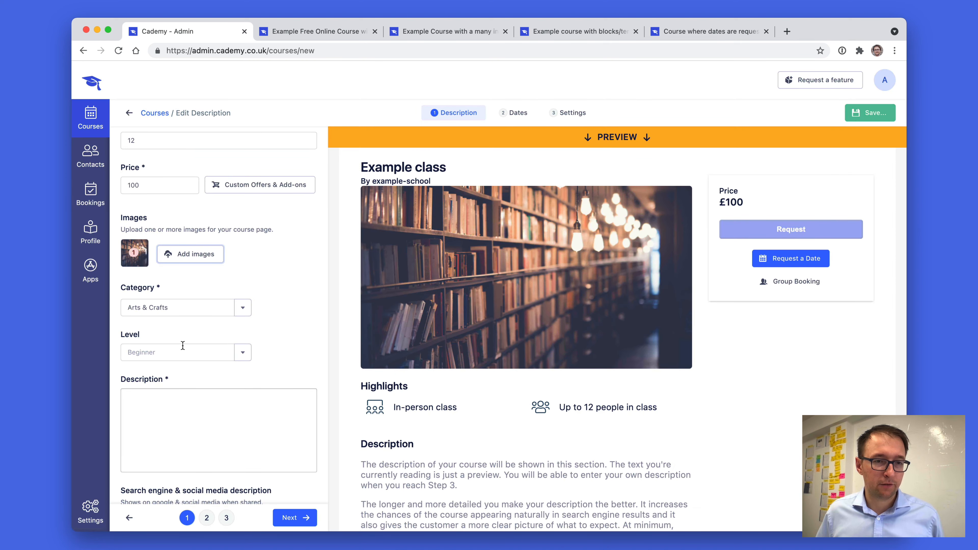
{"action": "left_click", "coordinate": [178, 353]}
{"action": "left_click", "coordinate": [173, 391]}
Paste the prepared text about Cademy as the course description and continue to the course dates.
{"action": "left_click", "coordinate": [175, 429]}
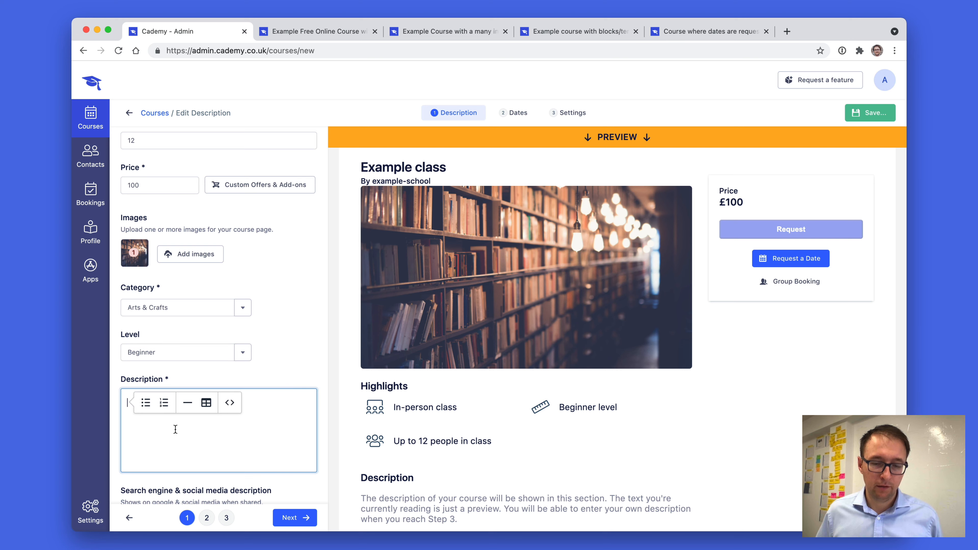
{"action": "type", "text": ".c"}
{"action": "key", "text": "super+a"}
{"action": "key", "text": "super+v"}
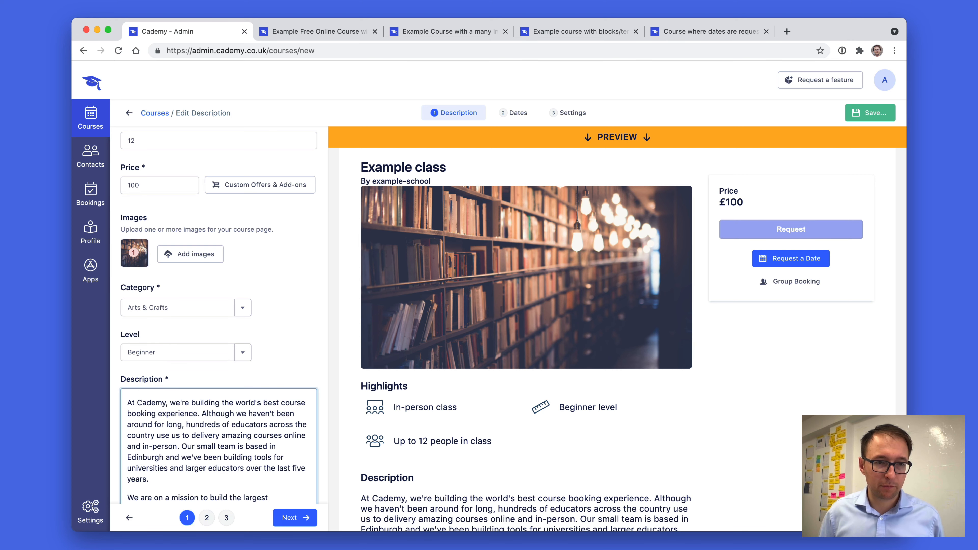
{"action": "scroll", "coordinate": [210, 375], "scroll_direction": "down", "scroll_amount": 3}
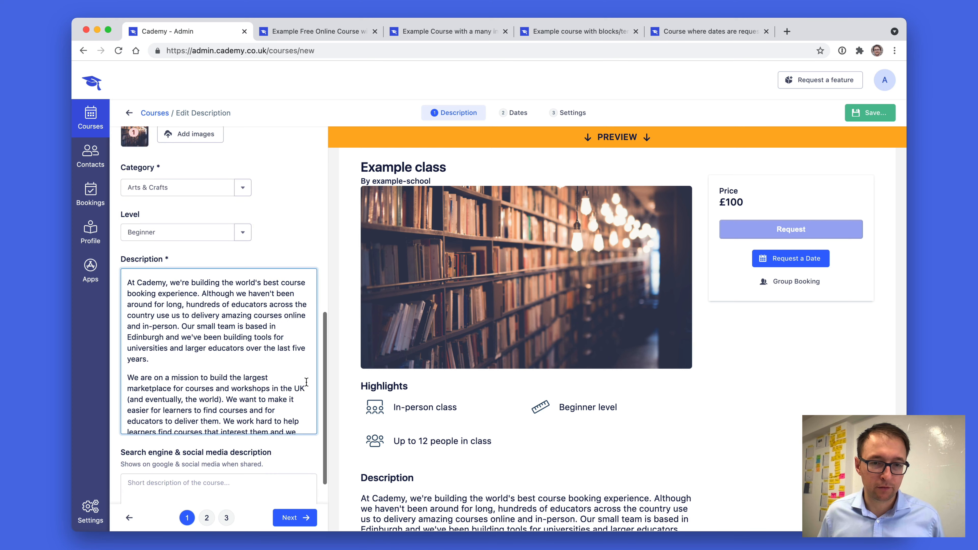
{"action": "scroll", "coordinate": [363, 390], "scroll_direction": "down", "scroll_amount": 4}
{"action": "left_click", "coordinate": [313, 515]}
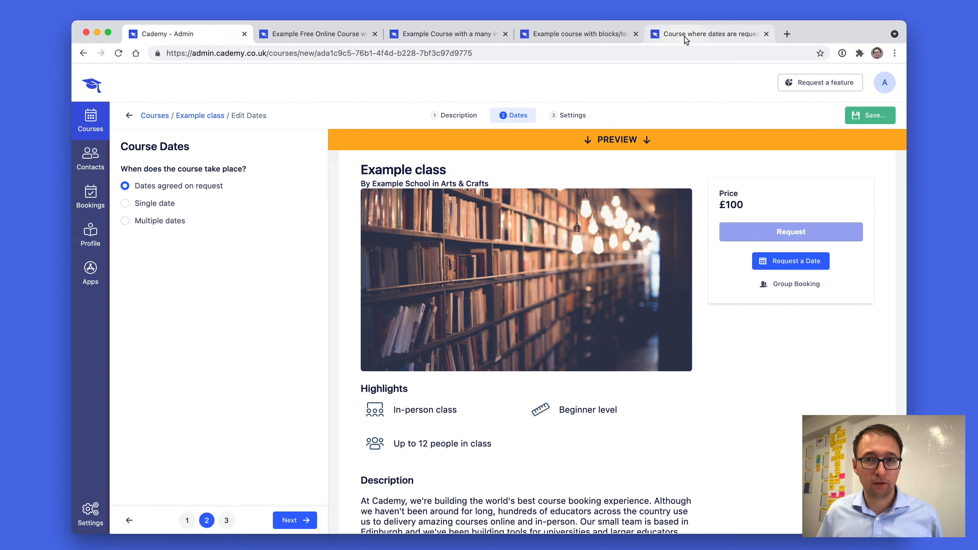
Compare the date options with the requested-dates example course, and set the class to take place on multiple dates.
{"action": "left_click", "coordinate": [684, 36]}
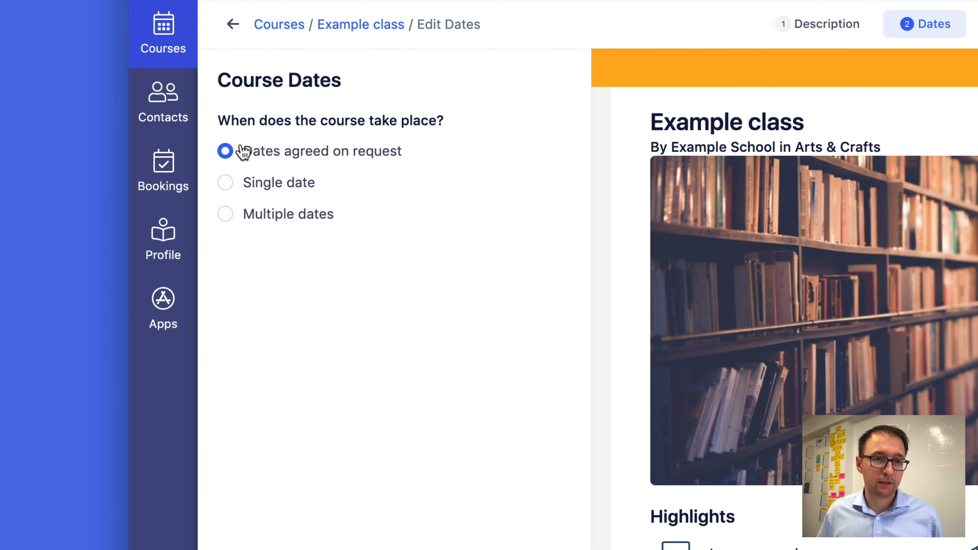
{"action": "left_click", "coordinate": [275, 182]}
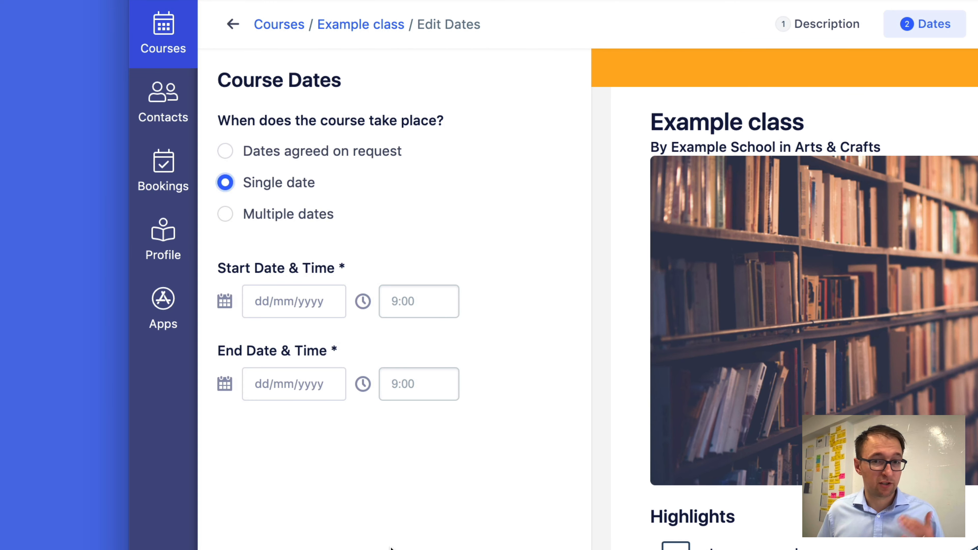
{"action": "left_click", "coordinate": [226, 213]}
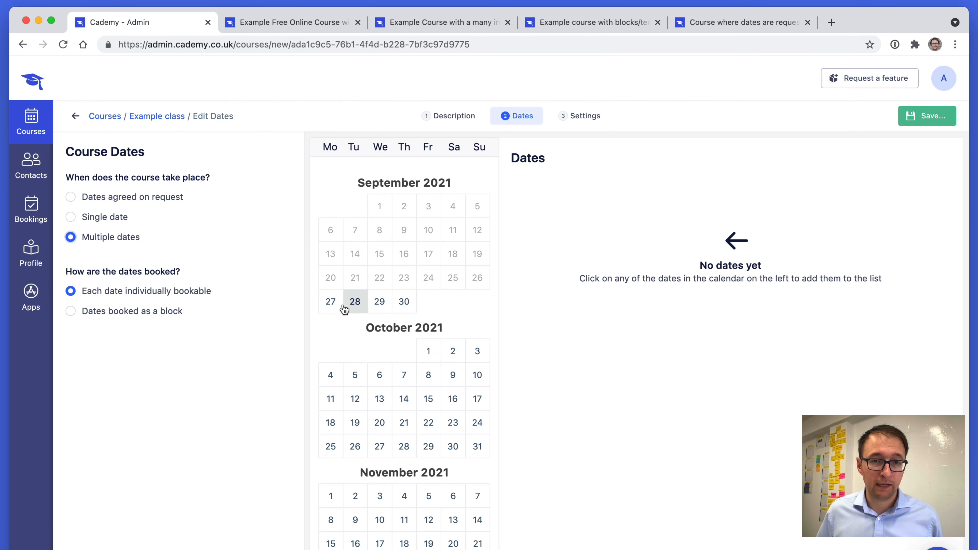
Add 28 September, 9 October and 12 October 2021 as individually bookable dates, then remove the two October dates.
{"action": "left_click", "coordinate": [344, 307]}
{"action": "left_click", "coordinate": [453, 374]}
{"action": "left_click", "coordinate": [355, 399]}
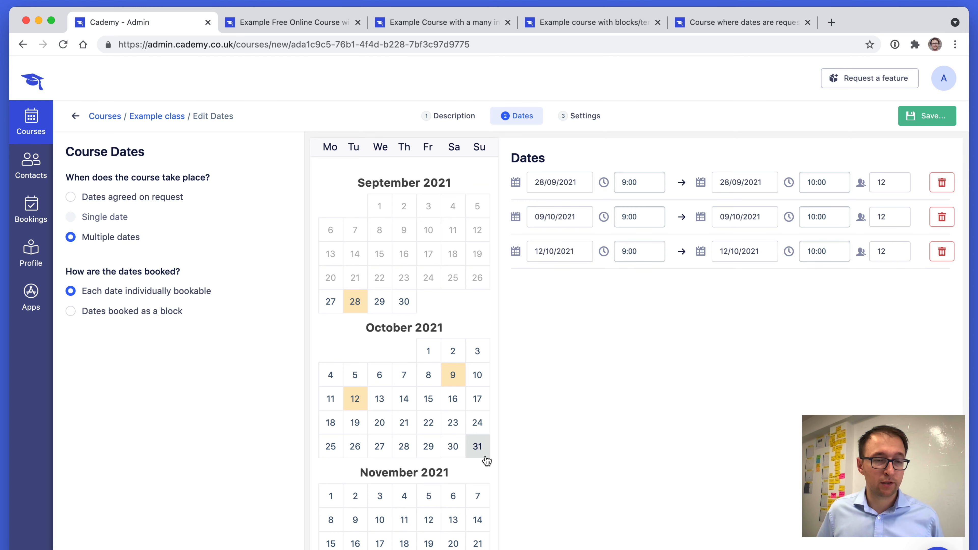
{"action": "left_click", "coordinate": [942, 252]}
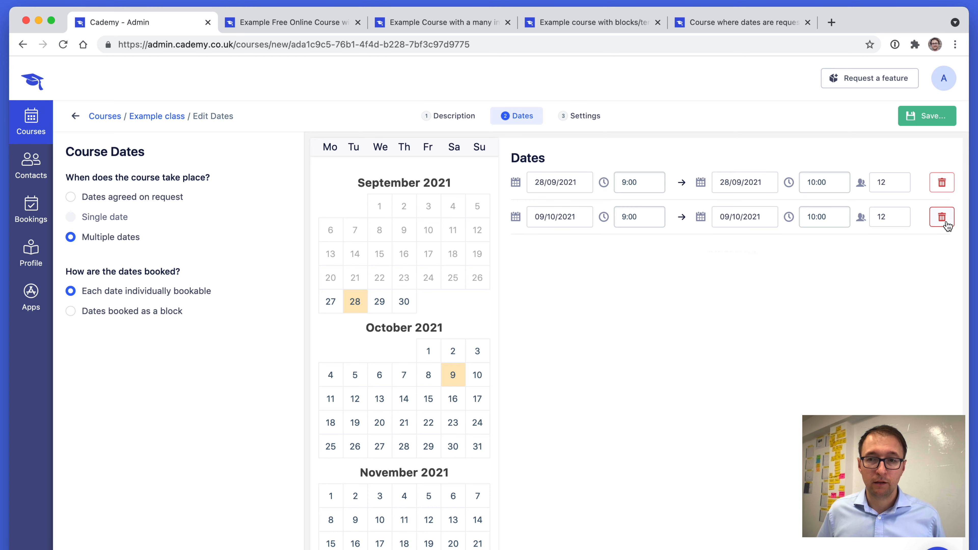
{"action": "left_click", "coordinate": [942, 217]}
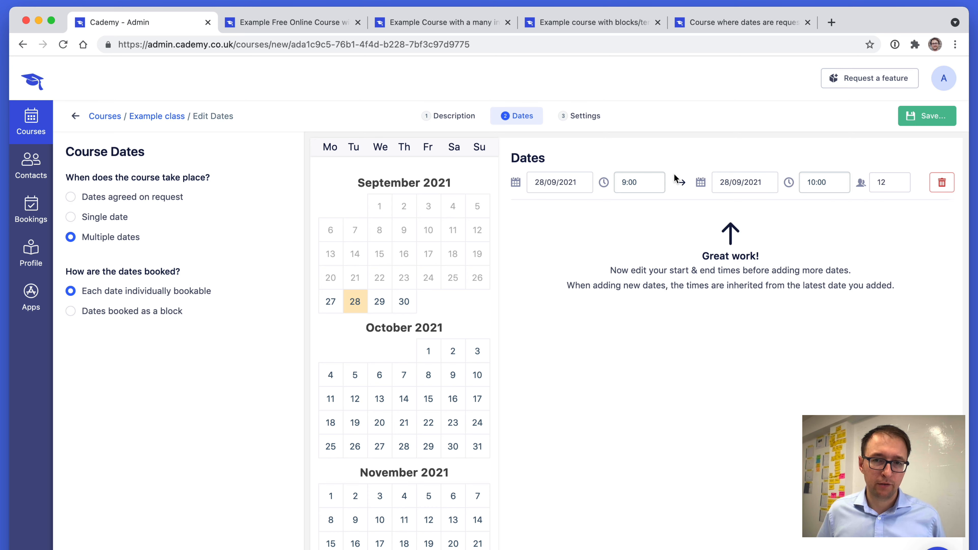
Add 30 September 2021 as a bookable date and set its capacity to 5 people.
{"action": "left_click", "coordinate": [404, 301]}
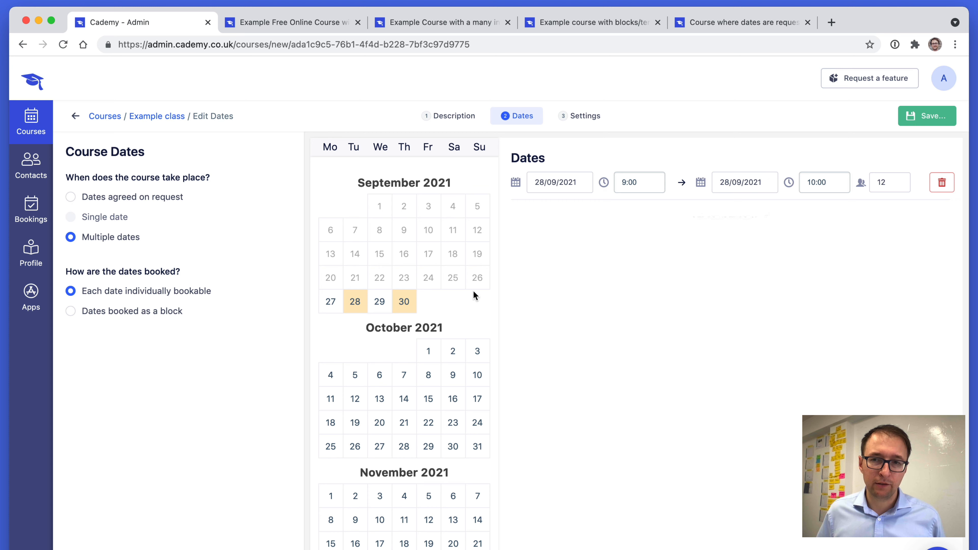
{"action": "double_click", "coordinate": [892, 218]}
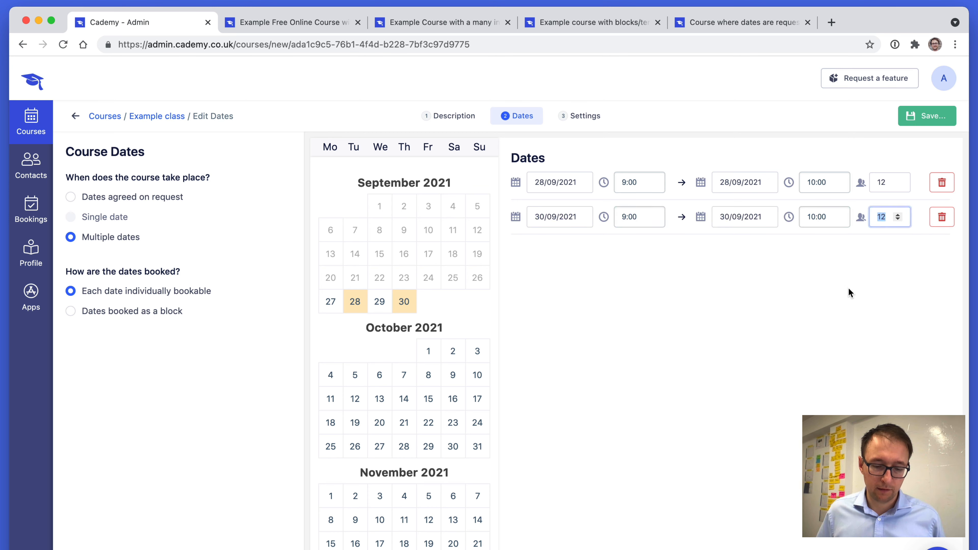
{"action": "type", "text": "5"}
{"action": "left_click", "coordinate": [848, 331]}
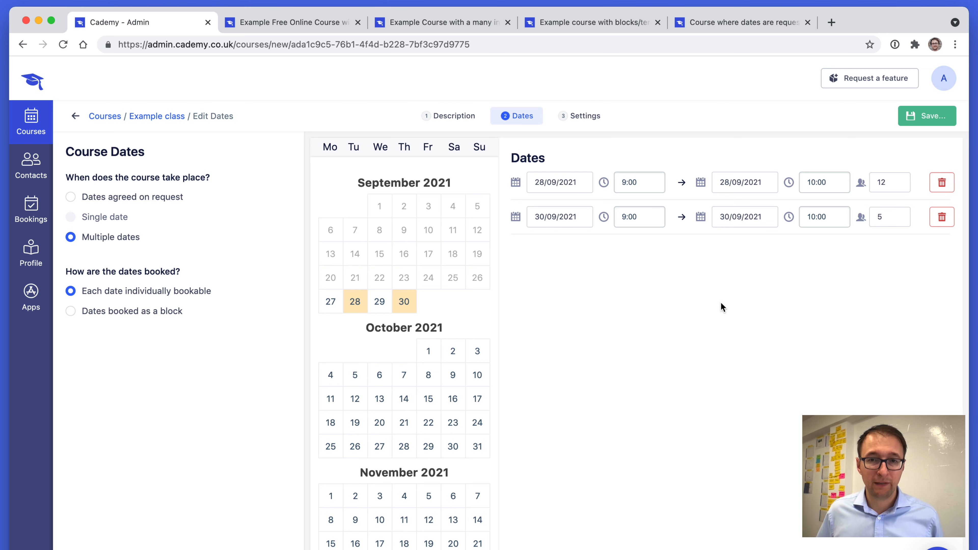
Compare the calendar layout in a narrower and a wider browser window, then remove both September dates.
{"action": "left_click_drag", "start_coordinate": [967, 274], "coordinate": [952, 273]}
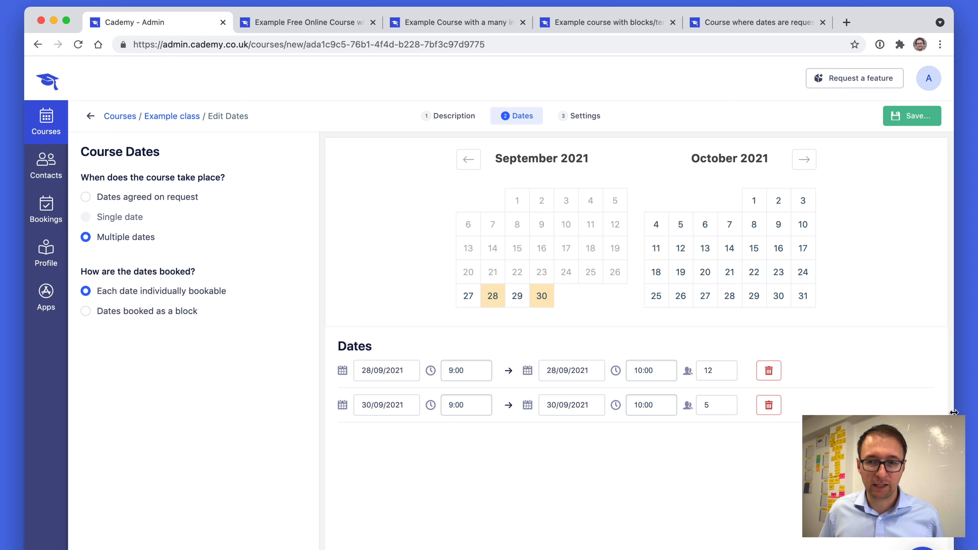
{"action": "left_click_drag", "start_coordinate": [953, 412], "coordinate": [971, 412]}
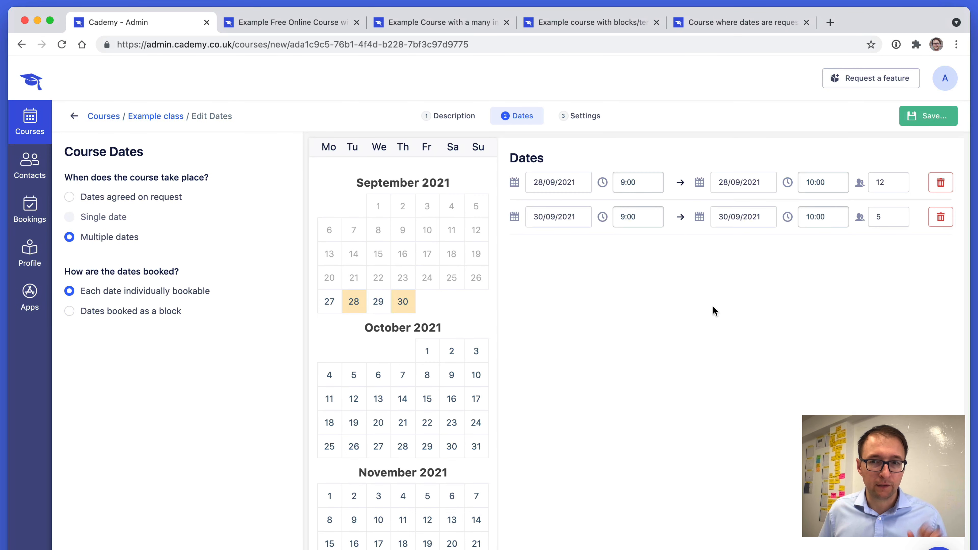
{"action": "left_click", "coordinate": [942, 217]}
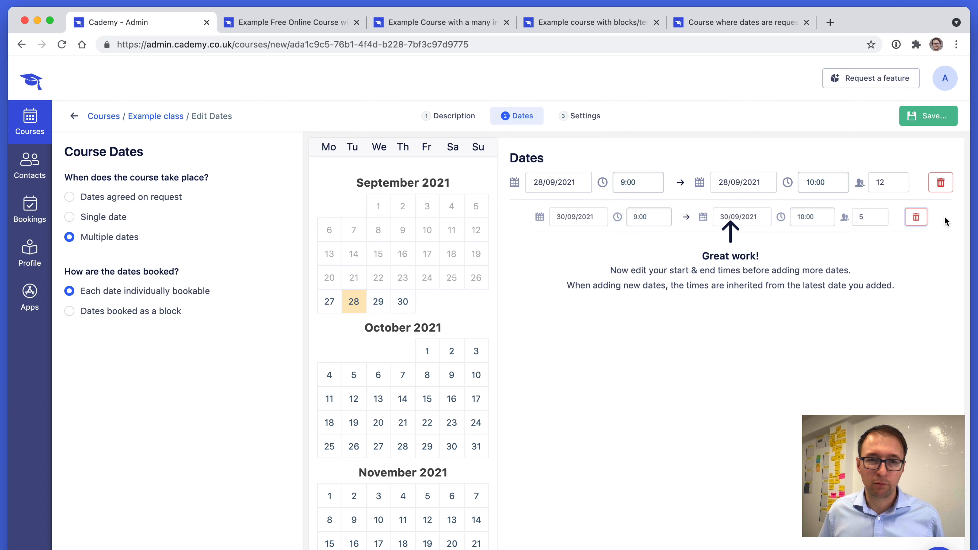
{"action": "left_click", "coordinate": [941, 188]}
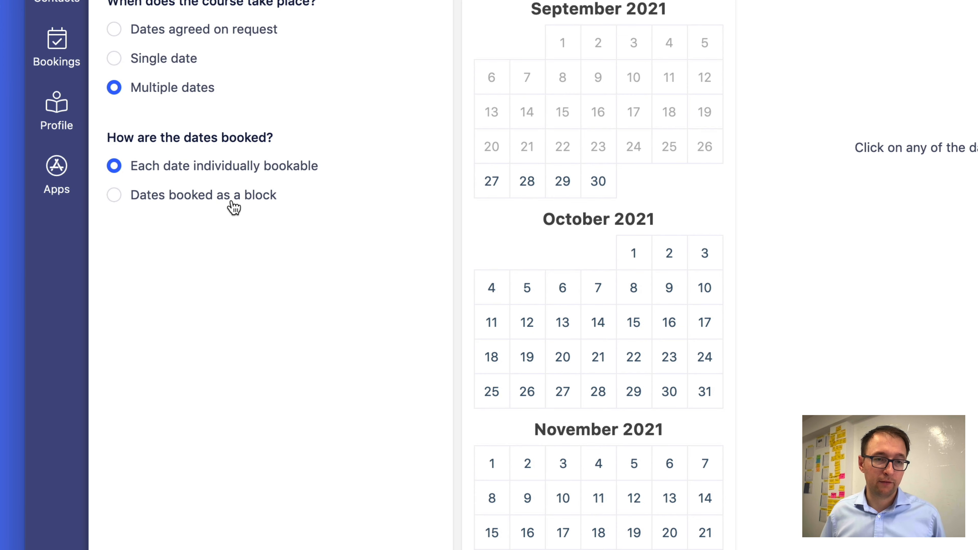
Set the dates to be booked as a block and create a date block named "Autumn term".
{"action": "left_click", "coordinate": [233, 208]}
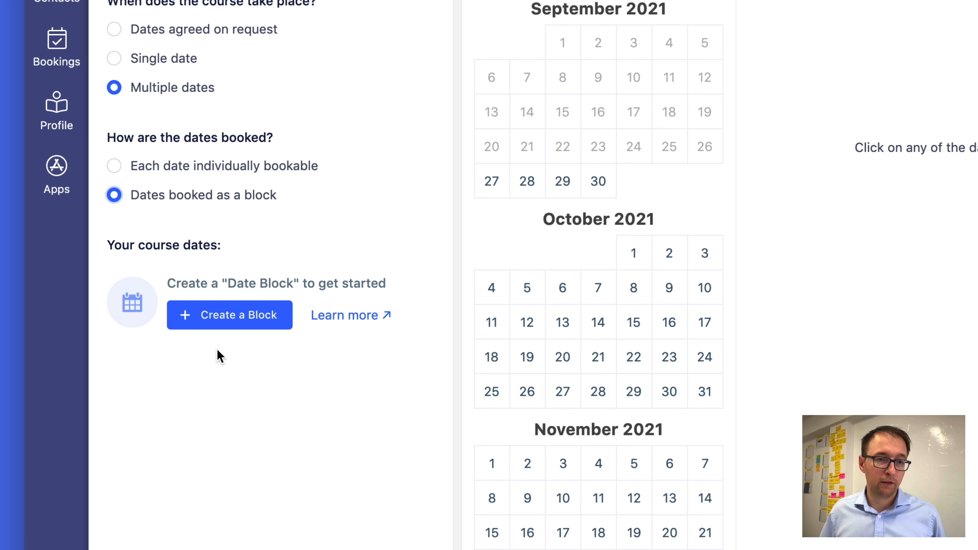
{"action": "left_click", "coordinate": [205, 322]}
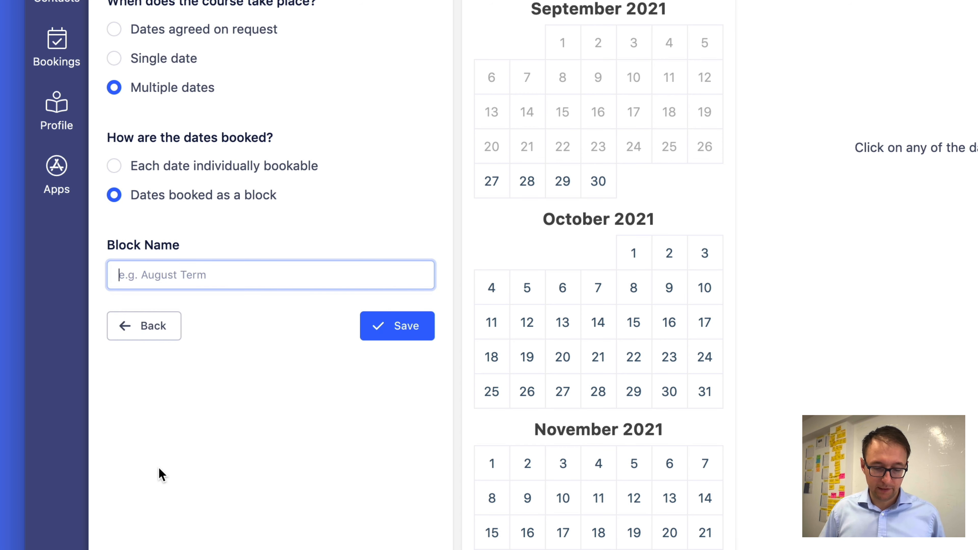
{"action": "type", "text": "Aut"}
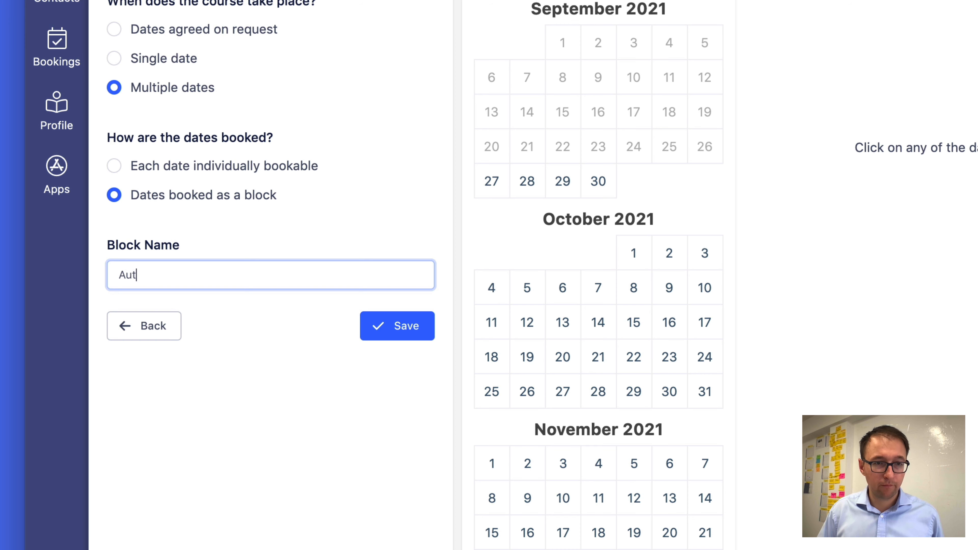
{"action": "type", "text": "umn term"}
{"action": "key", "text": "Return"}
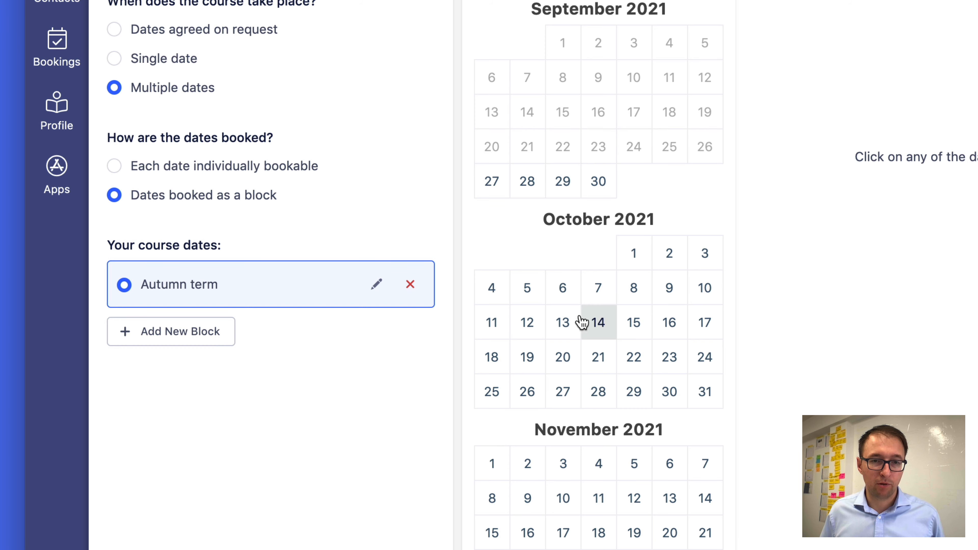
Add 6, 13, 20 and 27 October 2021 to the Autumn term block, then remove all four dates.
{"action": "left_click", "coordinate": [563, 288]}
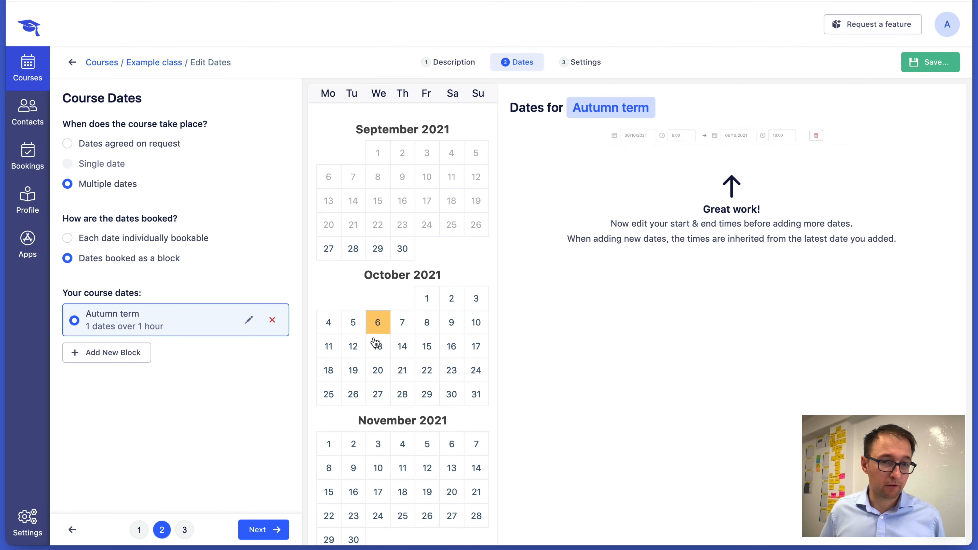
{"action": "left_click", "coordinate": [376, 345]}
{"action": "left_click", "coordinate": [378, 371]}
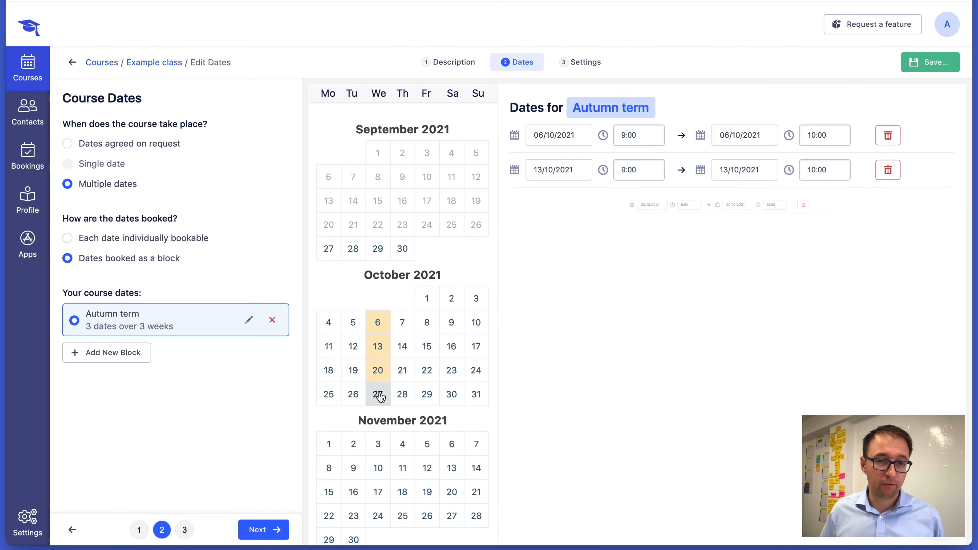
{"action": "left_click", "coordinate": [378, 395]}
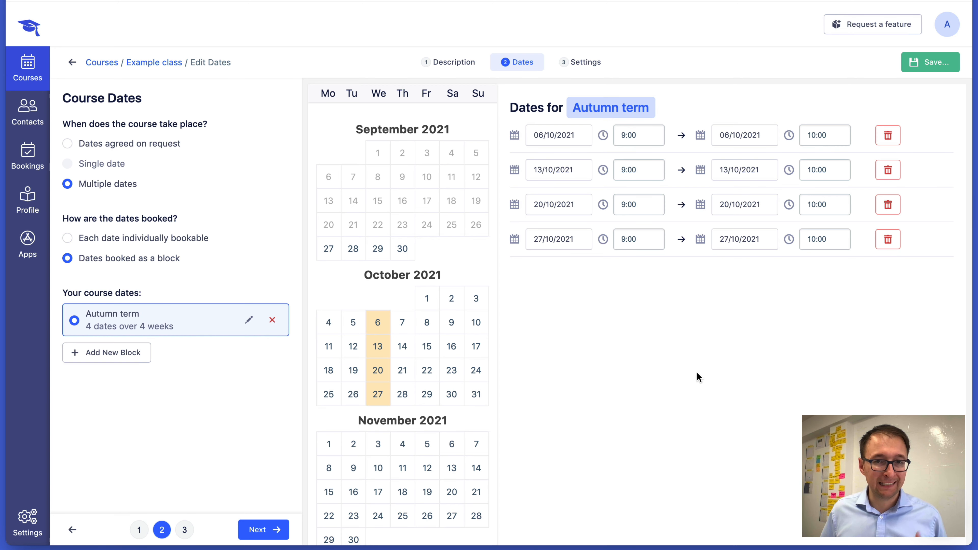
{"action": "left_click", "coordinate": [888, 238]}
{"action": "left_click", "coordinate": [888, 204]}
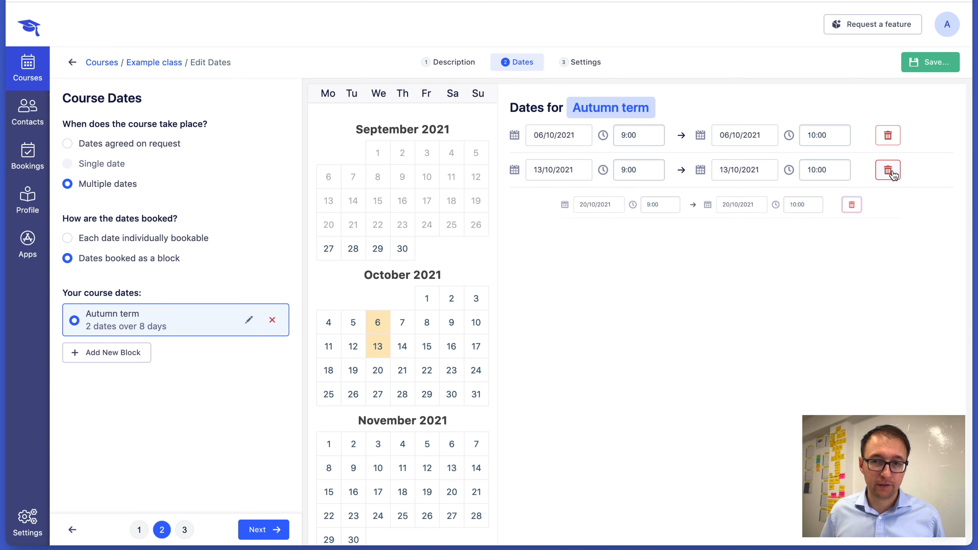
{"action": "left_click", "coordinate": [888, 169]}
{"action": "left_click", "coordinate": [887, 134]}
Add 6 October 2021 to the Autumn term block and set its time from 16:00 to 17:00.
{"action": "left_click", "coordinate": [378, 322]}
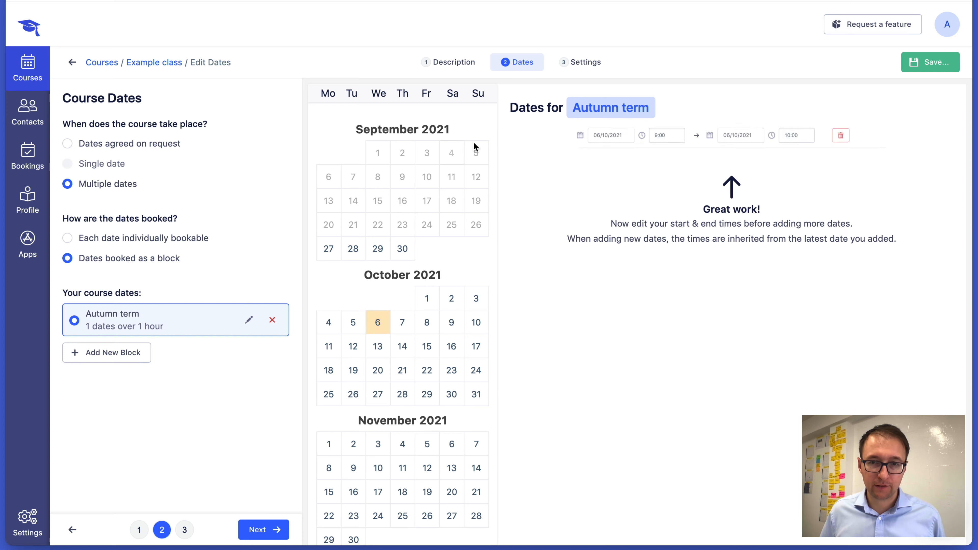
{"action": "left_click", "coordinate": [644, 131]}
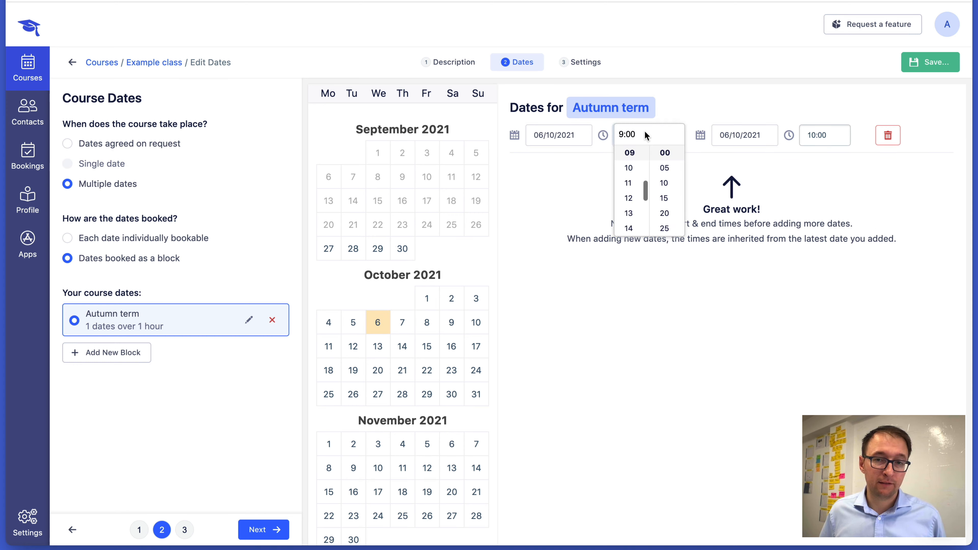
{"action": "scroll", "coordinate": [635, 169], "scroll_direction": "down", "scroll_amount": 2}
{"action": "left_click", "coordinate": [628, 193]}
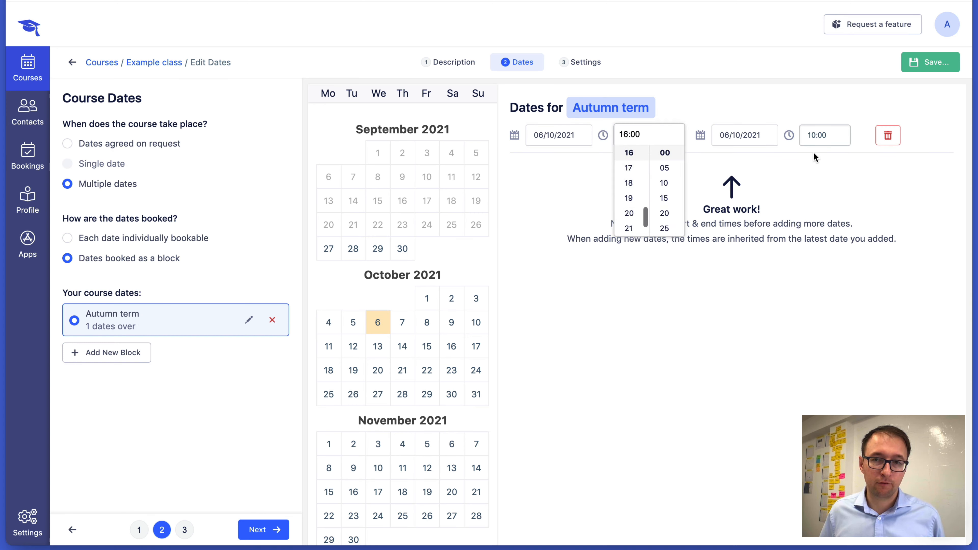
{"action": "left_click", "coordinate": [816, 135]}
{"action": "left_click", "coordinate": [814, 205]}
{"action": "left_click", "coordinate": [715, 293]}
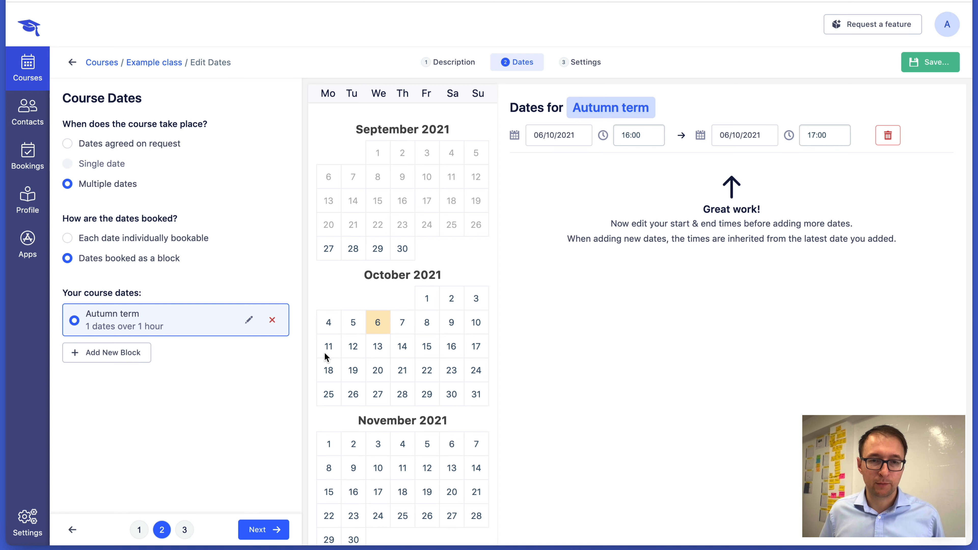
Add 13, 20 and 27 October and 3, 10, 17 and 24 November 2021 to the Autumn term block.
{"action": "left_click", "coordinate": [378, 346]}
{"action": "left_click", "coordinate": [378, 370]}
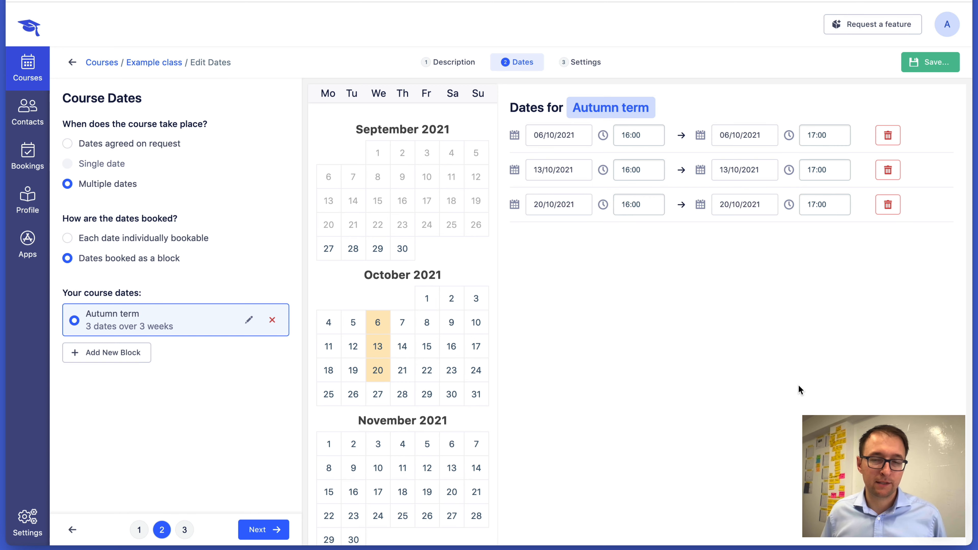
{"action": "left_click", "coordinate": [377, 394]}
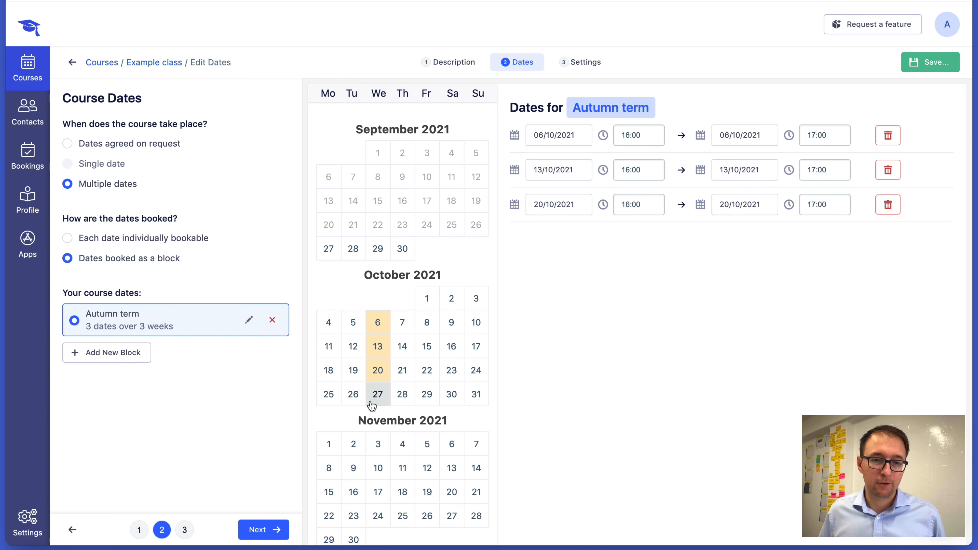
{"action": "left_click", "coordinate": [378, 444]}
{"action": "left_click", "coordinate": [378, 467]}
{"action": "left_click", "coordinate": [378, 492]}
{"action": "left_click", "coordinate": [378, 516]}
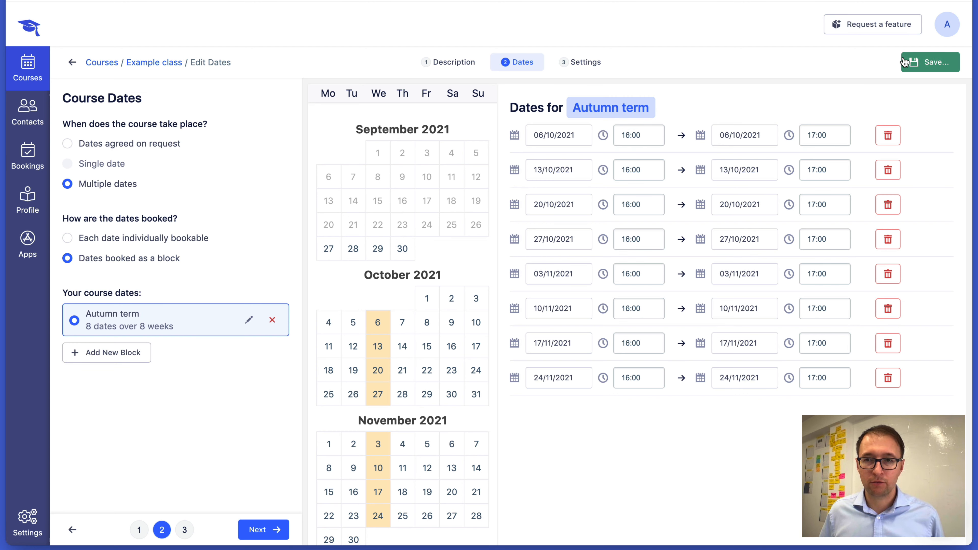
Save and publish the Example class course.
{"action": "left_click", "coordinate": [917, 61]}
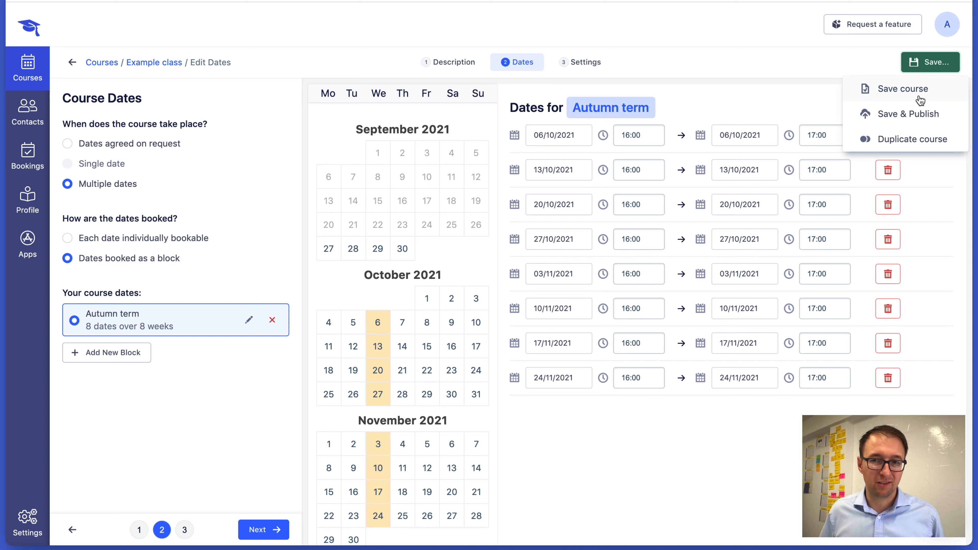
{"action": "left_click", "coordinate": [913, 114]}
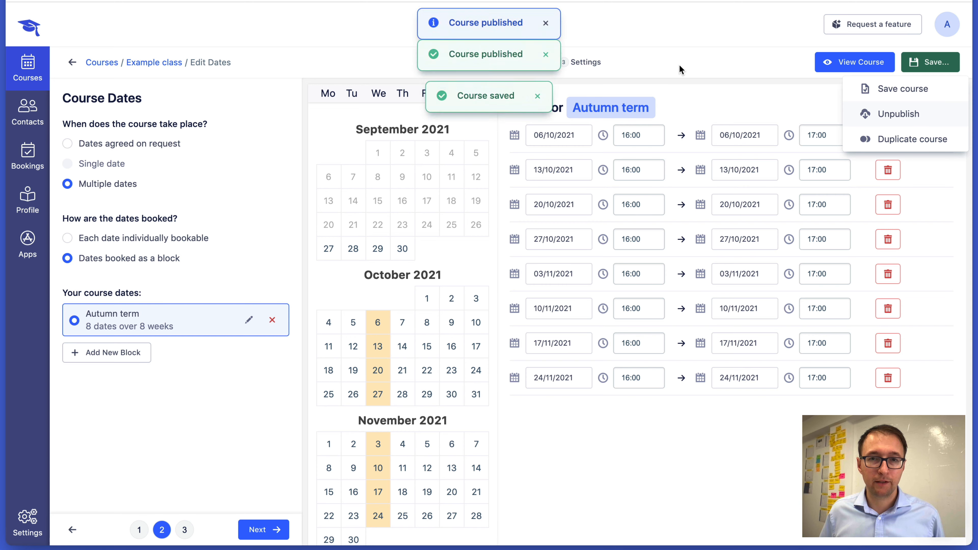
{"action": "left_click", "coordinate": [736, 63]}
Open the published course page and review its highlights, dates, description and location.
{"action": "left_click", "coordinate": [842, 75]}
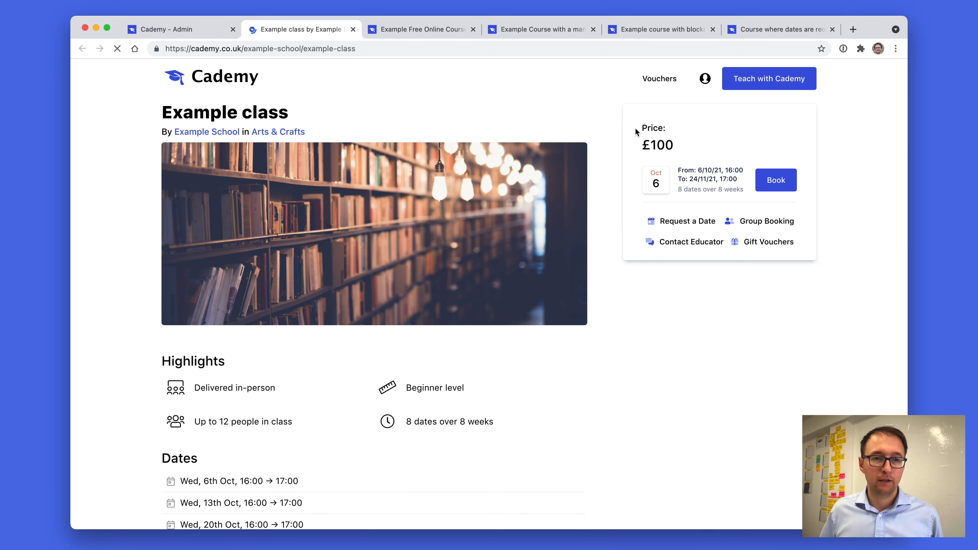
{"action": "scroll", "coordinate": [699, 331], "scroll_direction": "down", "scroll_amount": 5}
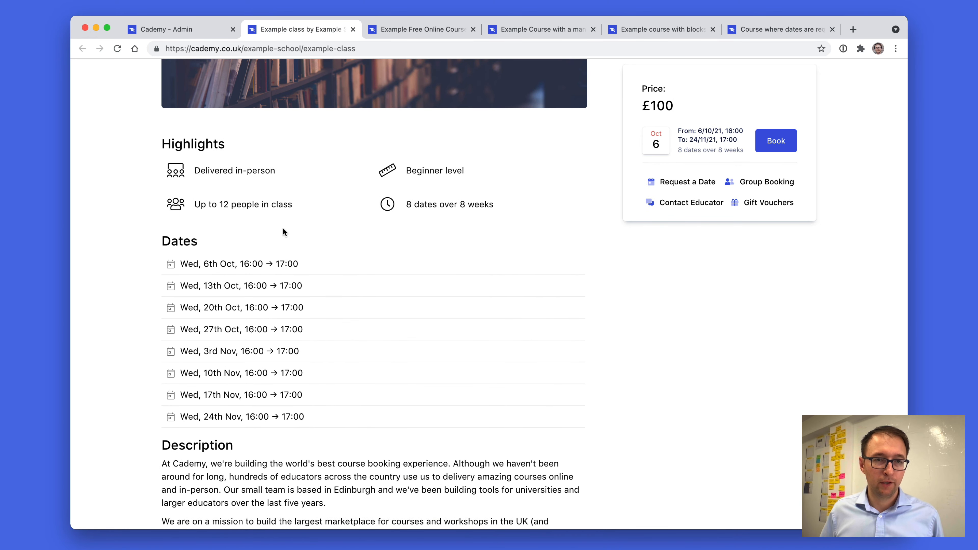
{"action": "scroll", "coordinate": [244, 310], "scroll_direction": "down", "scroll_amount": 7}
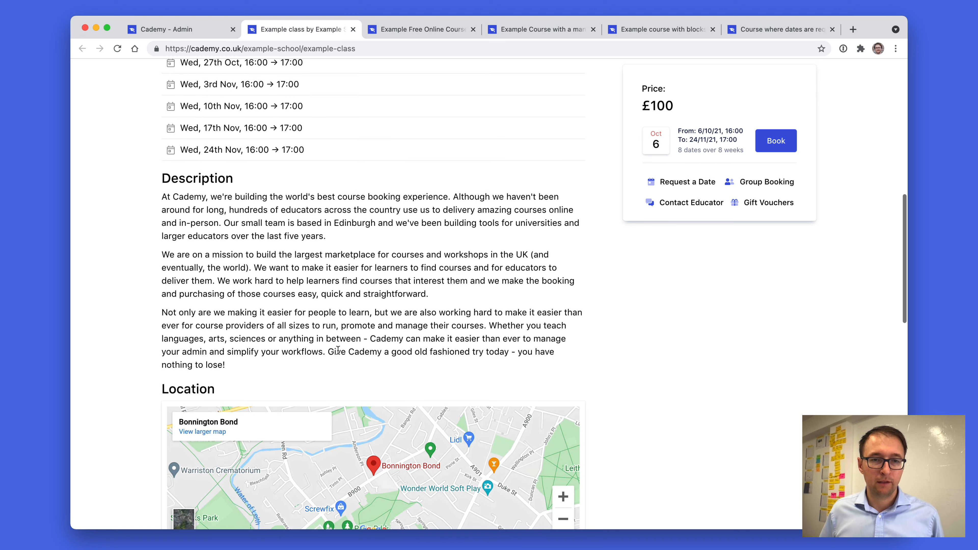
{"action": "scroll", "coordinate": [631, 419], "scroll_direction": "up", "scroll_amount": 12}
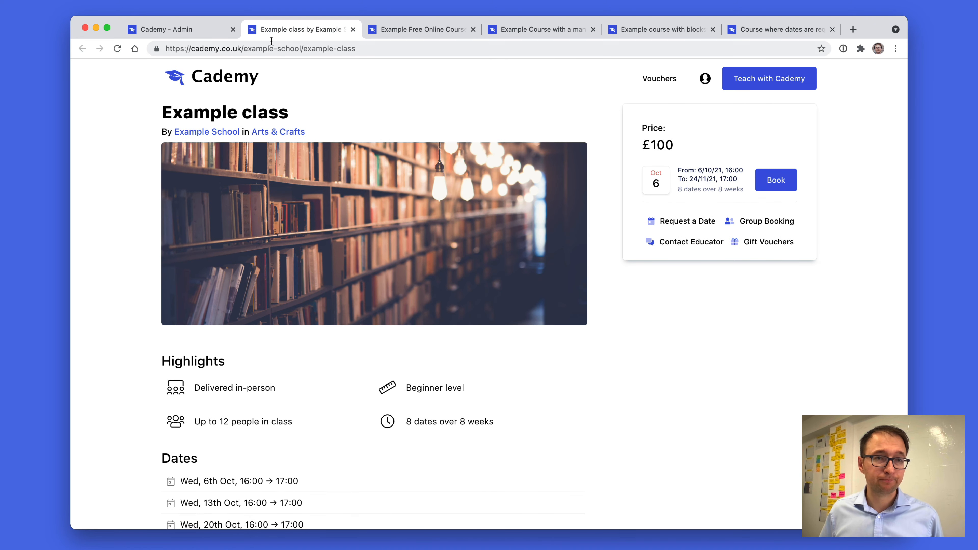
Back in the course editor's optional settings, add the "Pets policy" and "Visiting" FAQs and check them in the preview.
{"action": "left_click", "coordinate": [210, 35]}
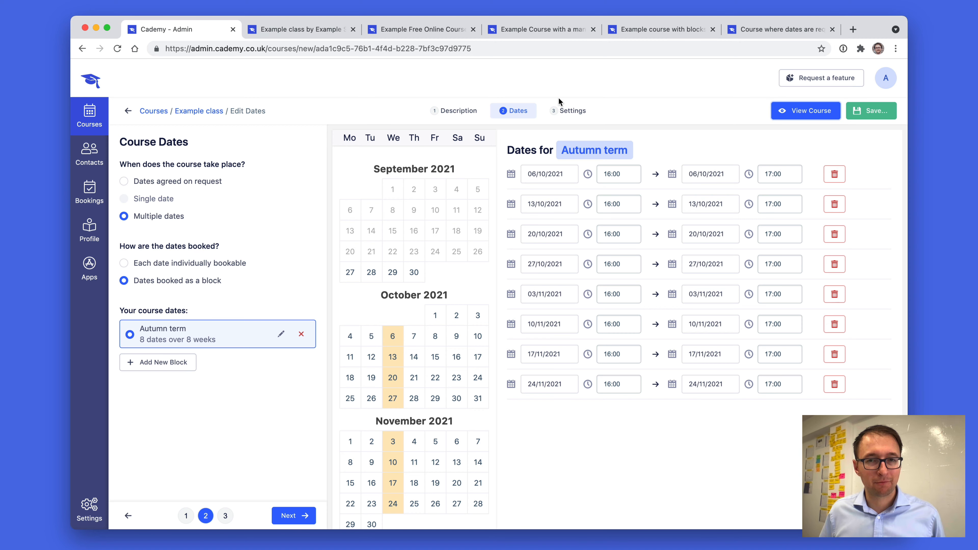
{"action": "left_click", "coordinate": [563, 111]}
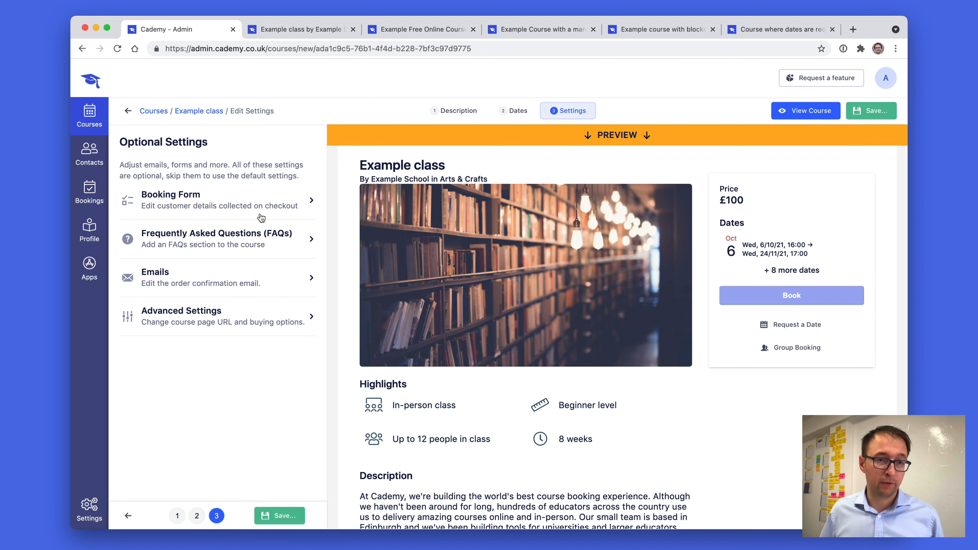
{"action": "left_click", "coordinate": [241, 254]}
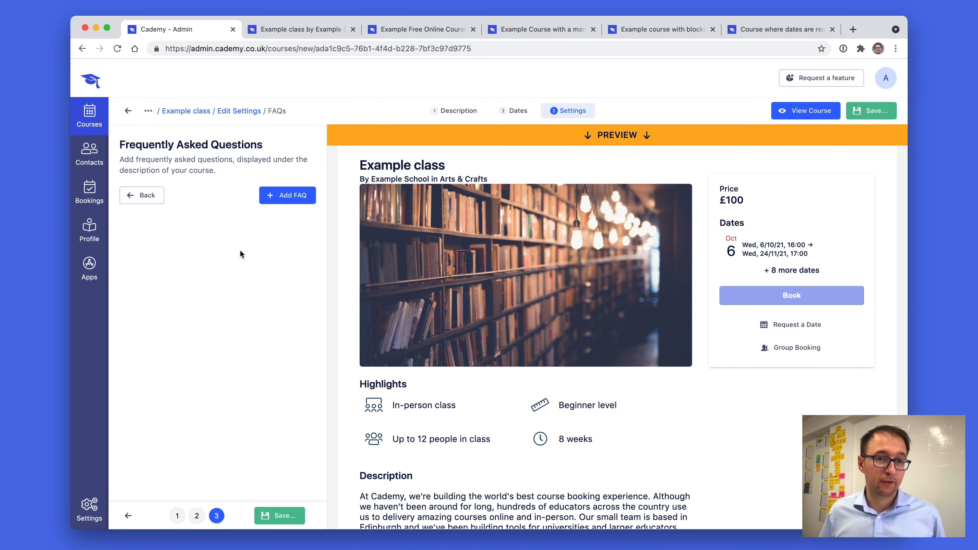
{"action": "left_click", "coordinate": [287, 196]}
{"action": "left_click", "coordinate": [282, 256]}
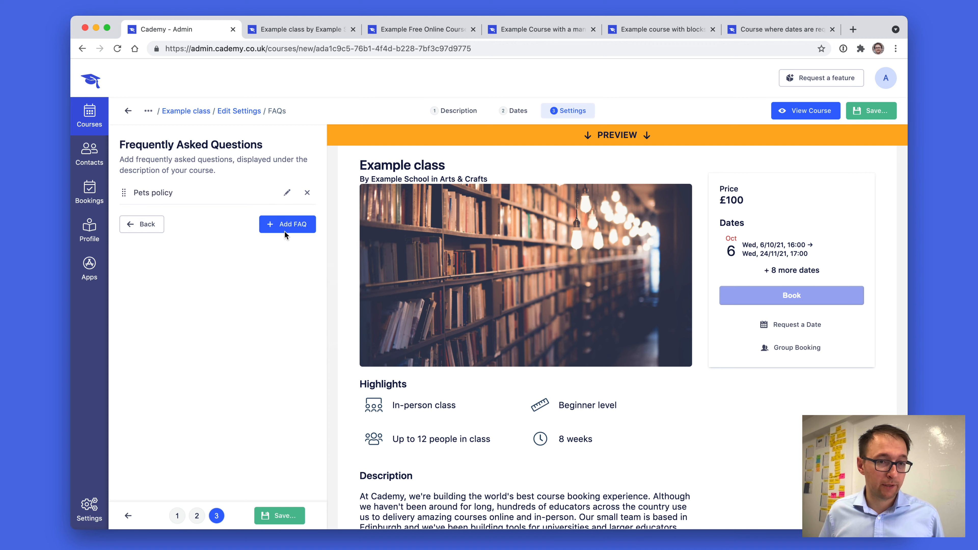
{"action": "left_click", "coordinate": [286, 224]}
{"action": "left_click", "coordinate": [285, 283]}
{"action": "scroll", "coordinate": [429, 409], "scroll_direction": "down", "scroll_amount": 10}
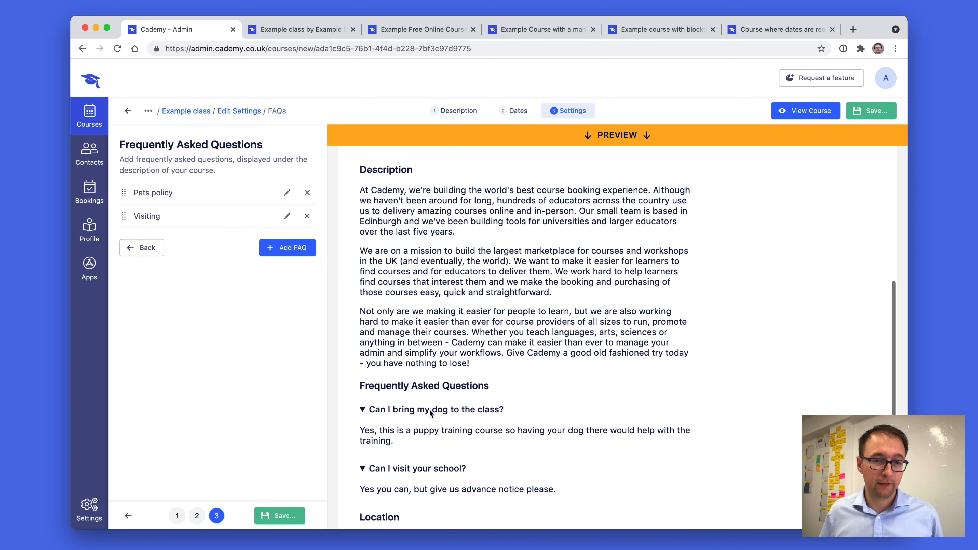
{"action": "left_click", "coordinate": [155, 253]}
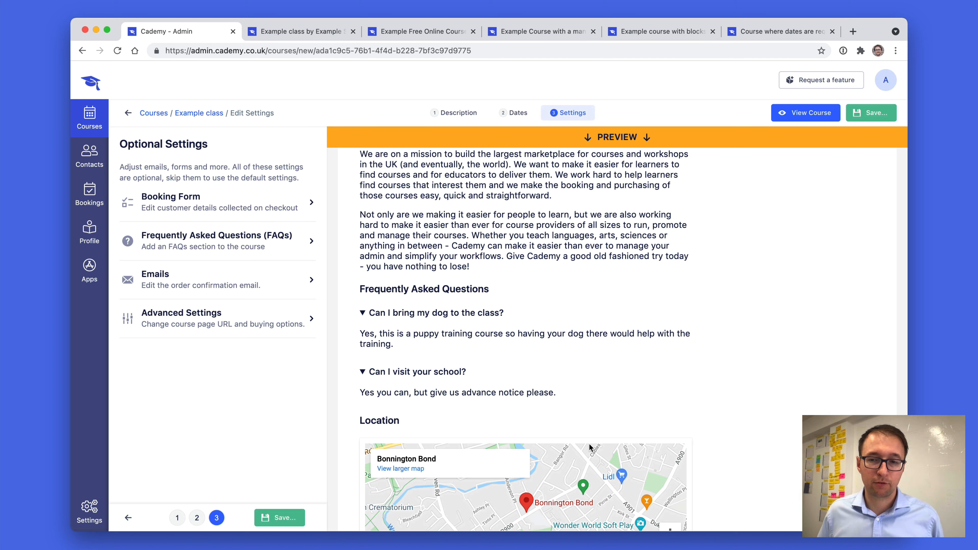
{"action": "left_click", "coordinate": [880, 505]}
{"action": "left_click", "coordinate": [880, 505]}
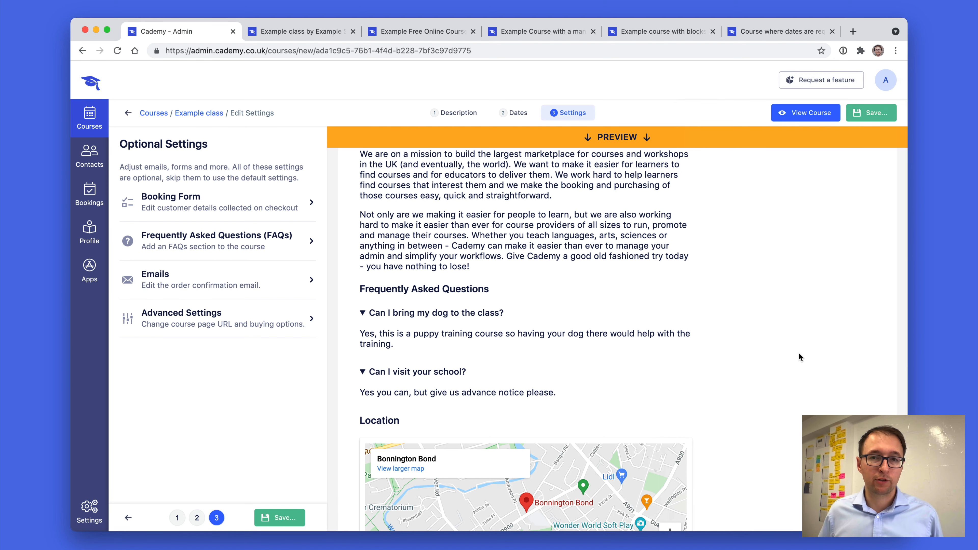